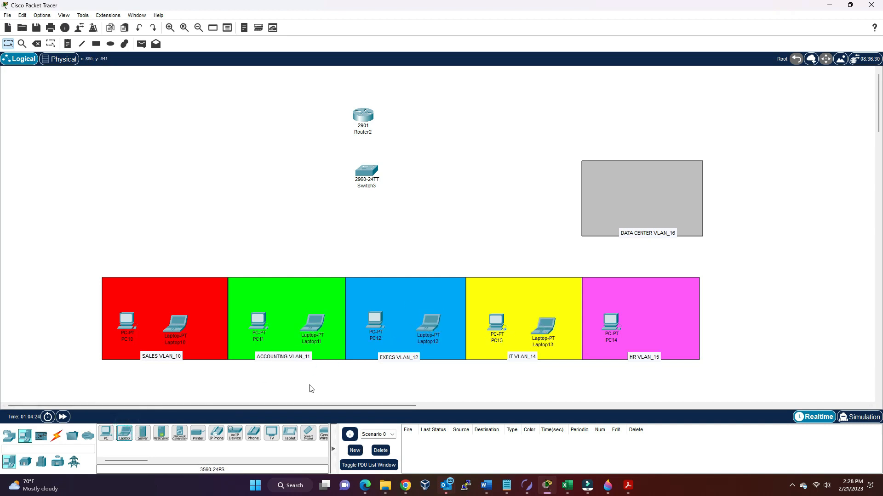
- Place two Server-PT devices side by side in the DATA CENTER VLAN_16 area
left_click_drag(143, 434, 600, 193)
left_click_drag(145, 430, 662, 192)
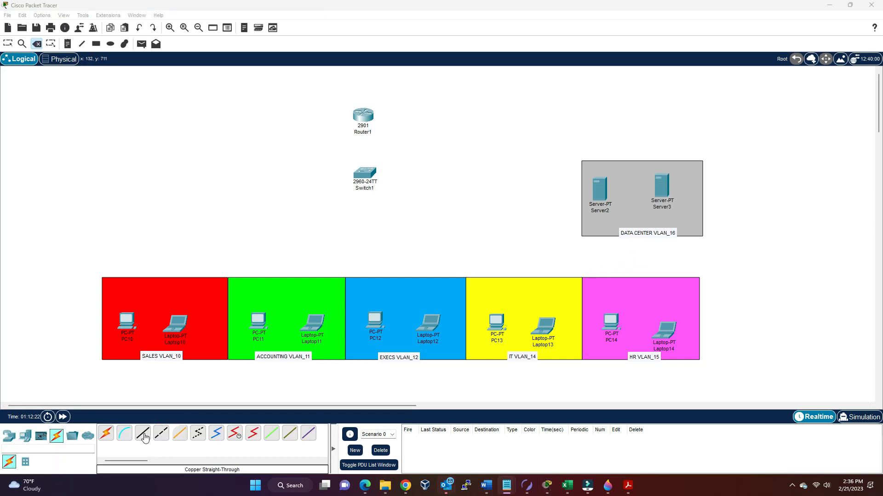
- Connect PC10 in the SALES area to FastEthernet0/24 on the switch with a Copper Straight-Through cable
left_click(143, 433)
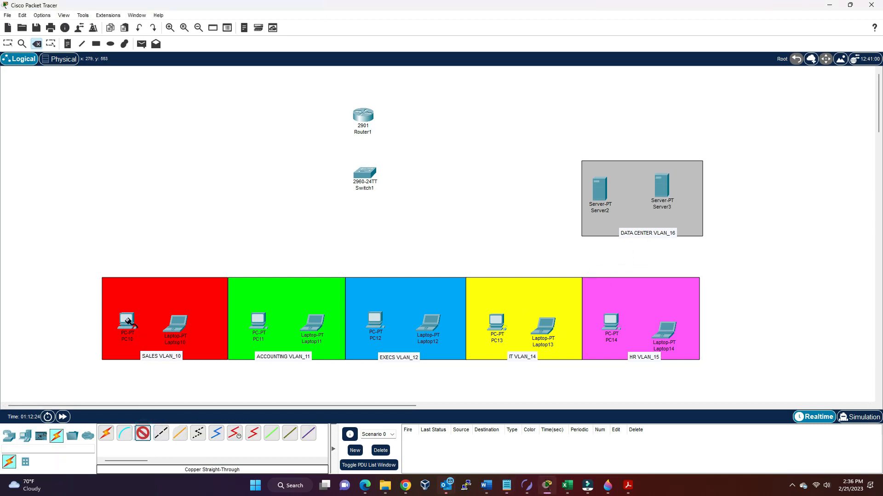
left_click(129, 321)
left_click(154, 358)
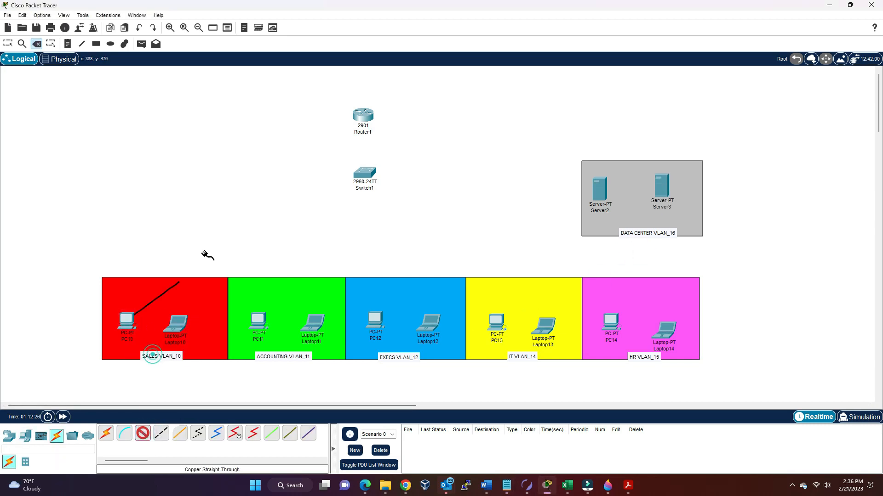
left_click(361, 173)
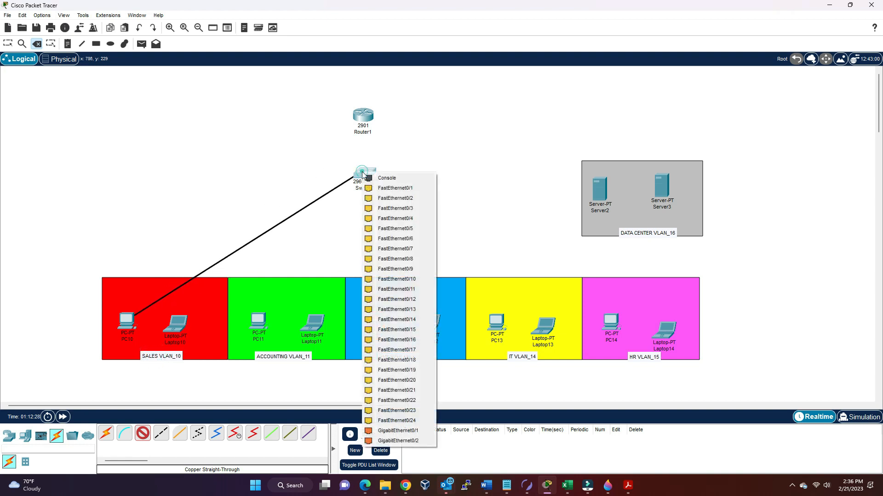
left_click(397, 420)
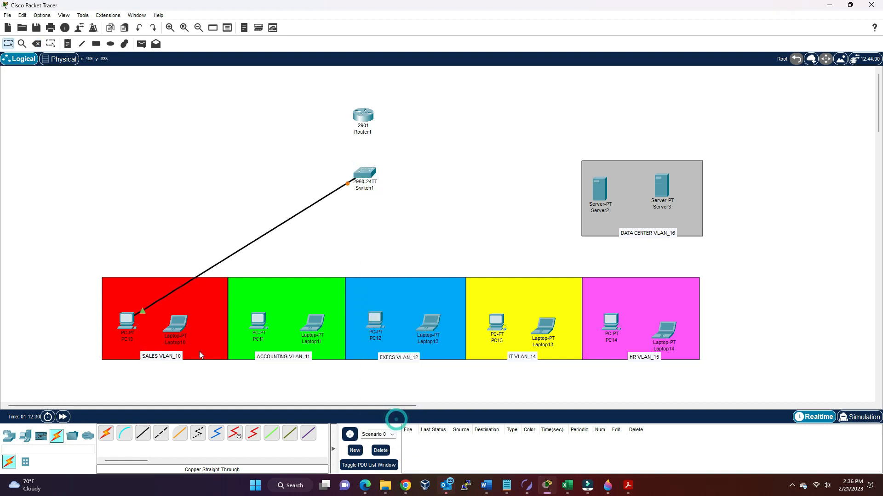
- Cable Laptop10 in the SALES area to the switch's FastEthernet0/23 port using Copper Straight-Through
left_click(142, 434)
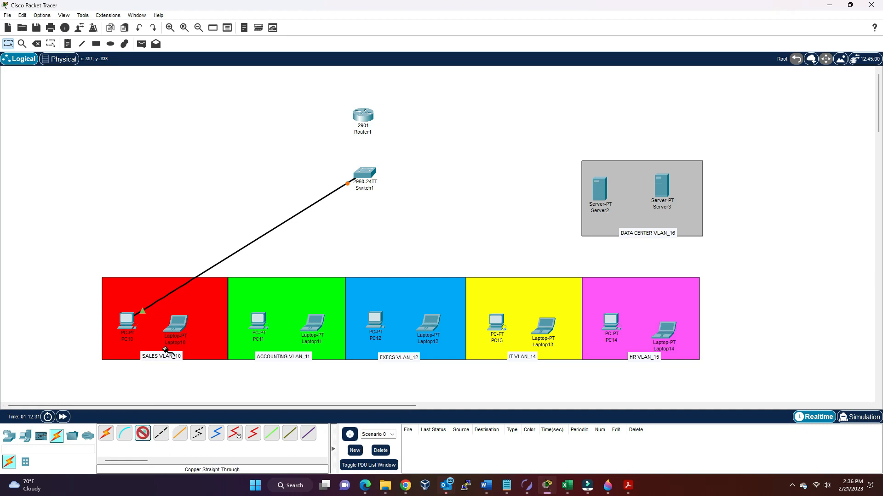
left_click(174, 323)
left_click(197, 361)
left_click(363, 178)
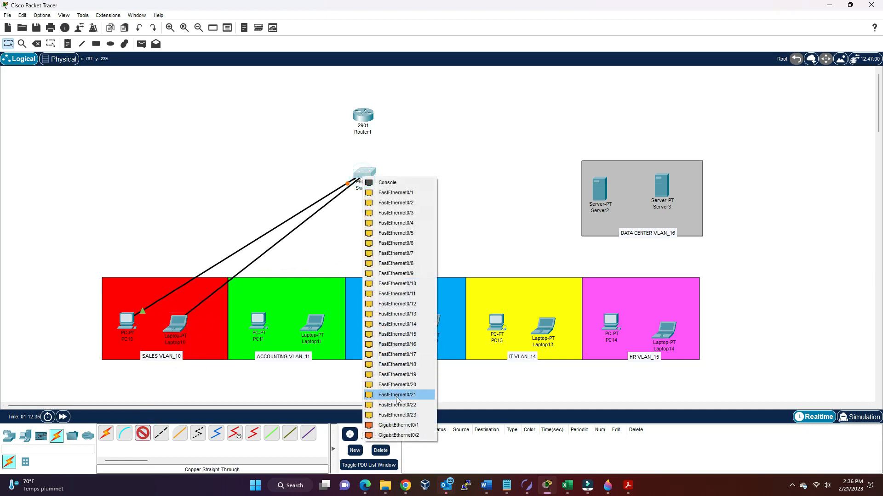
left_click(397, 415)
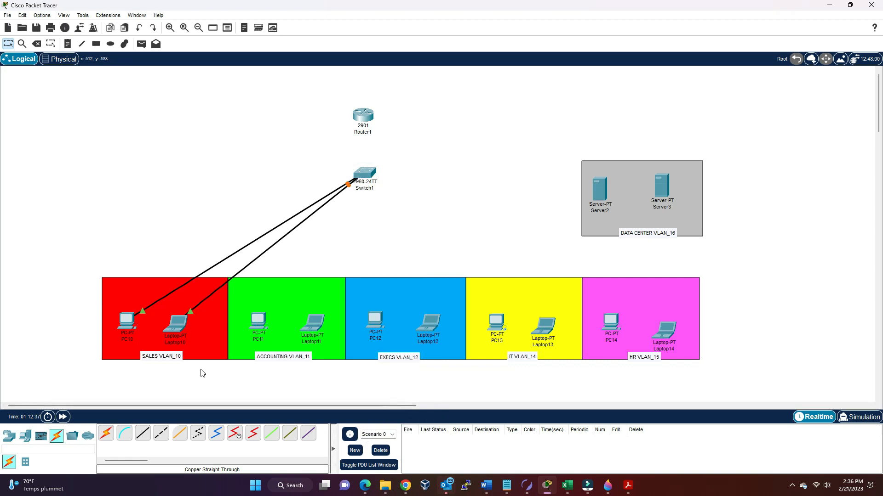
- Connect PC11 in the ACCOUNTING area to the switch's highest free FastEthernet port with a Copper Straight-Through cable
left_click(143, 433)
left_click(257, 319)
left_click(276, 355)
left_click(363, 177)
left_click(404, 396)
- Connect Laptop11 in the ACCOUNTING area to the switch's highest free FastEthernet port with a Copper Straight-Through cable
left_click(312, 327)
left_click(343, 361)
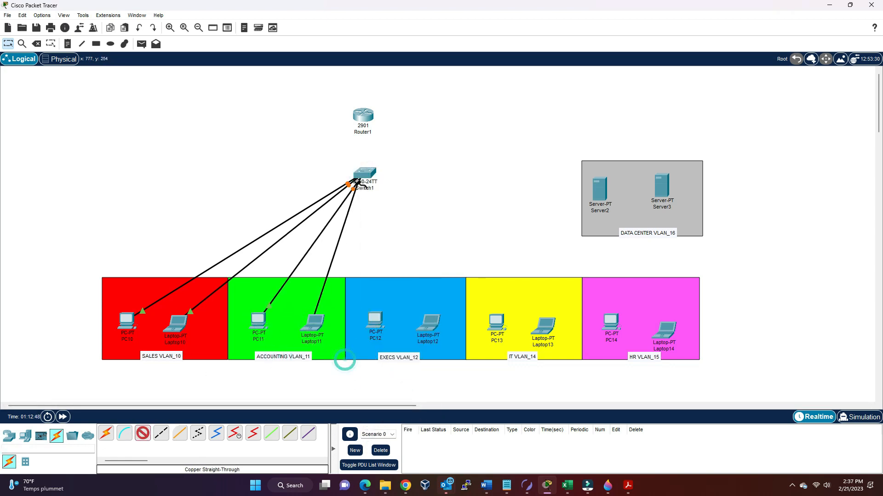
left_click(363, 176)
left_click(395, 392)
- Connect PC12 in the EXECS area to the switch's highest free FastEthernet port with a Copper Straight-Through cable
left_click(143, 434)
left_click(374, 320)
left_click(405, 357)
left_click(363, 177)
left_click(395, 375)
- Connect Laptop12 in the EXECS area to the switch's highest free FastEthernet port with a Copper Straight-Through cable
left_click(432, 329)
left_click(437, 359)
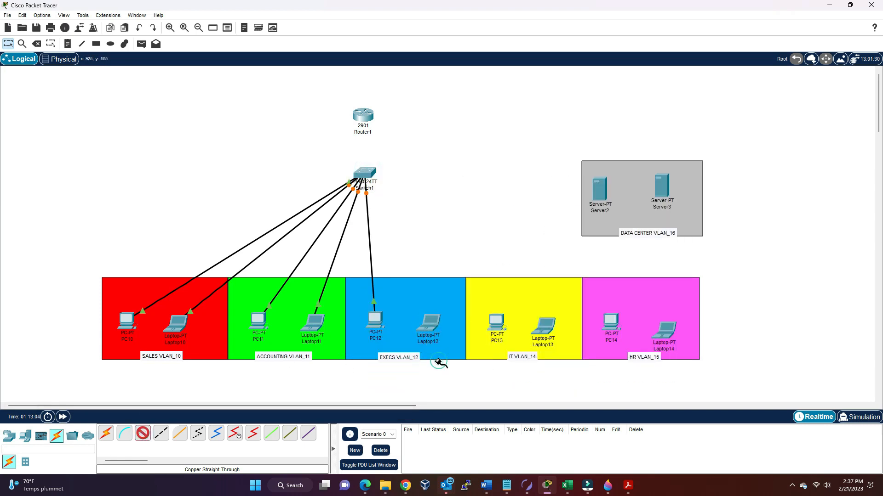
left_click(364, 177)
left_click(389, 369)
- Connect PC13 in the IT area to the switch's highest free FastEthernet port with a Copper Straight-Through cable
left_click(142, 434)
left_click(496, 323)
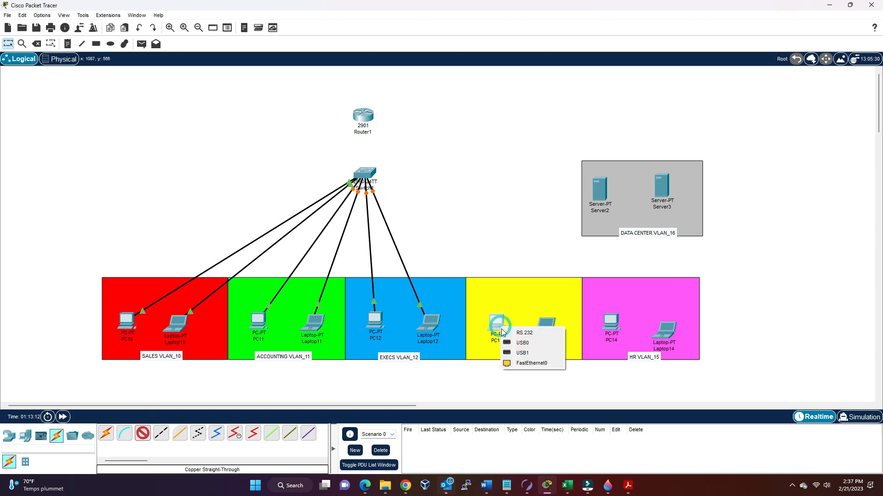
left_click(518, 334)
left_click(363, 177)
left_click(414, 361)
- Connect Laptop13 in the IT area to the switch's highest free FastEthernet port with a Copper Straight-Through cable
left_click(142, 434)
left_click(544, 327)
left_click(582, 356)
left_click(363, 177)
left_click(405, 363)
- Connect PC14 in the HR area to the switch's highest free FastEthernet port with a Copper Straight-Through cable
left_click(143, 434)
left_click(607, 322)
left_click(627, 357)
left_click(363, 177)
left_click(405, 340)
- Connect Laptop14 in the HR area to the switch's highest free FastEthernet port with a Copper Straight-Through cable
left_click(142, 434)
left_click(664, 329)
left_click(694, 366)
left_click(363, 177)
left_click(405, 329)
- Connect Server2 in the DATA CENTER area to the switch's highest free FastEthernet port with a Copper Straight-Through cable
left_click(143, 433)
left_click(599, 189)
left_click(627, 198)
left_click(374, 173)
left_click(411, 320)
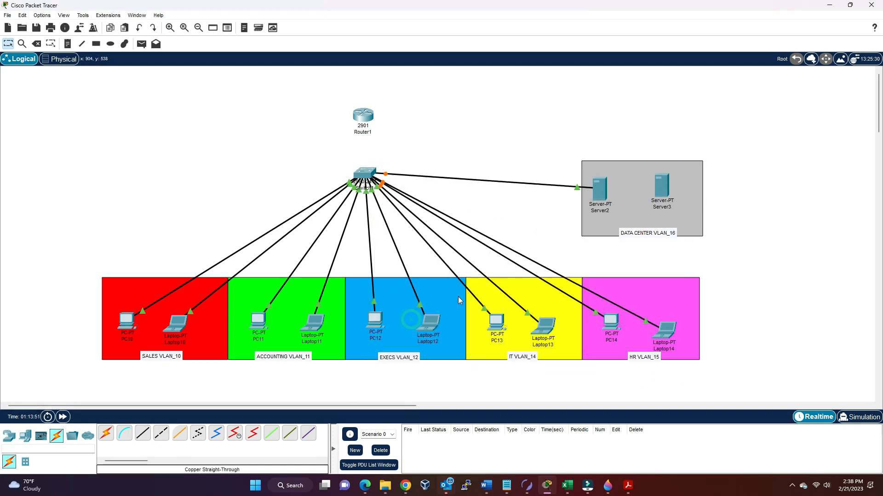
- Connect Server3 in the DATA CENTER area to the switch's highest free FastEthernet port with a Copper Straight-Through cable
left_click(142, 433)
left_click(660, 186)
left_click(679, 189)
left_click(364, 175)
left_click(405, 307)
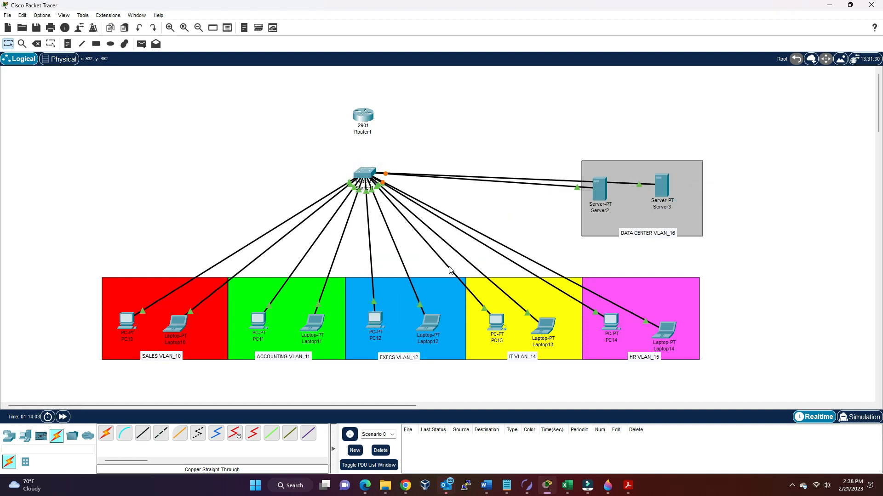
- Connect the switch's GigabitEthernet0/1 port to the router's GigabitEthernet0/0 port with a Copper Straight-Through cable
mouse_move(363, 173)
left_click(143, 433)
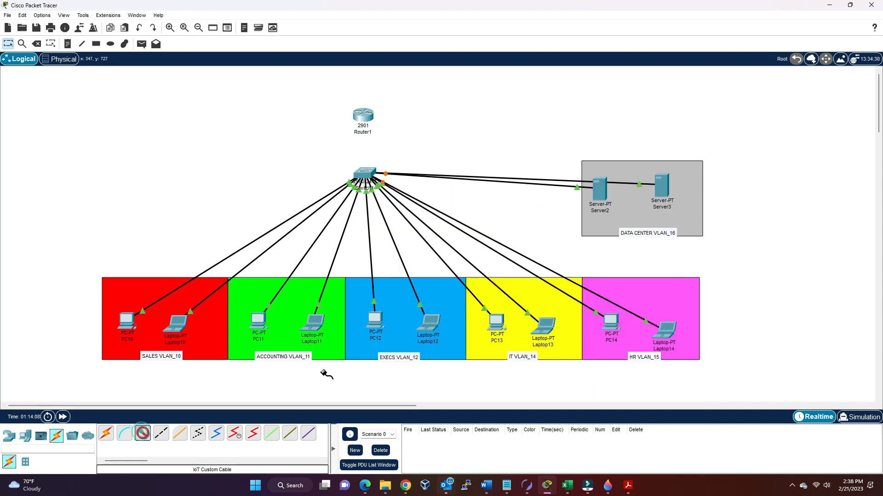
left_click(368, 173)
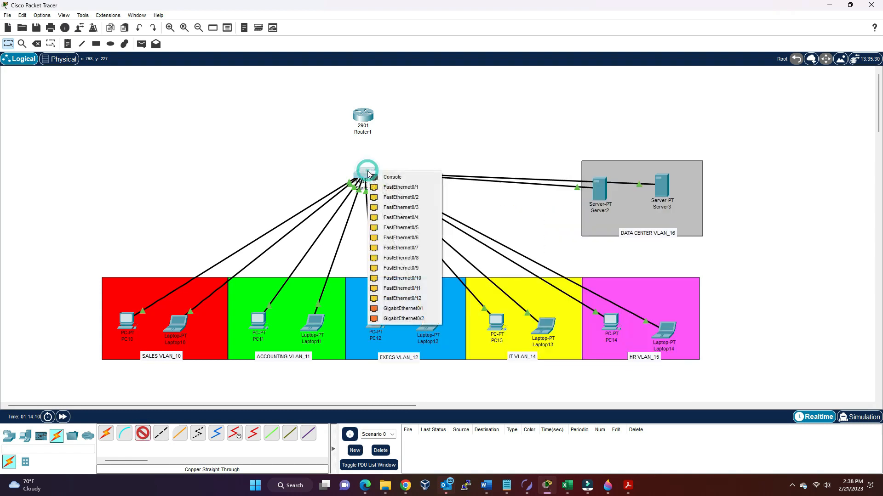
left_click(400, 308)
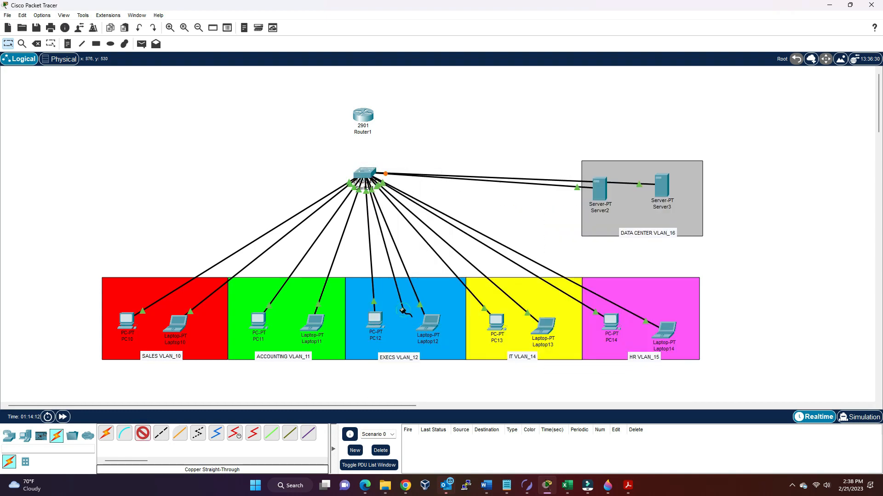
left_click(363, 116)
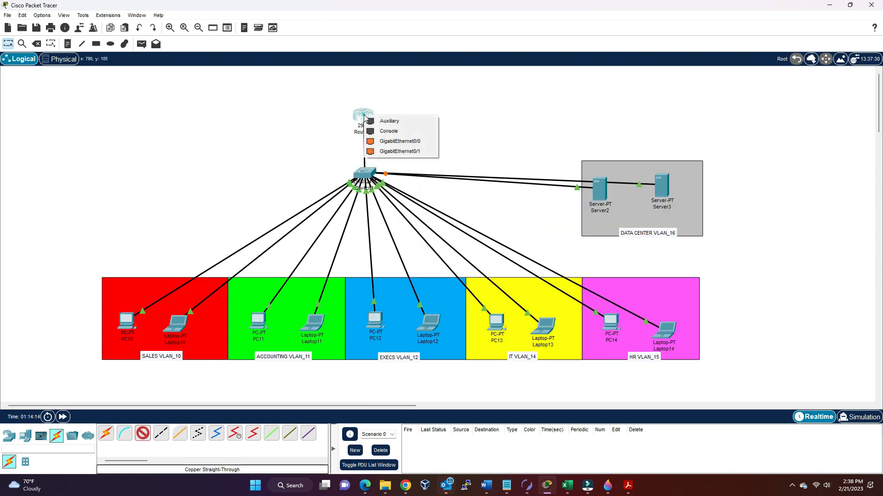
left_click(381, 145)
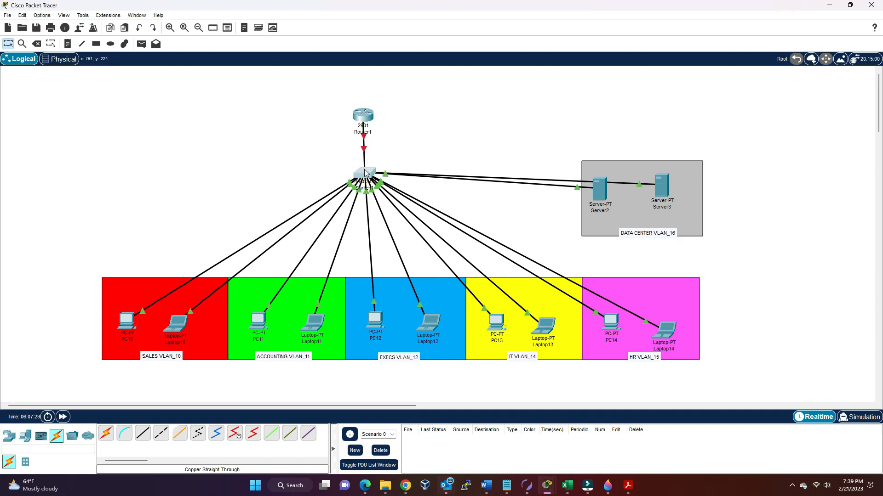
- Open the switch's IOS command line and enter global configuration mode from privileged mode
left_click(365, 173)
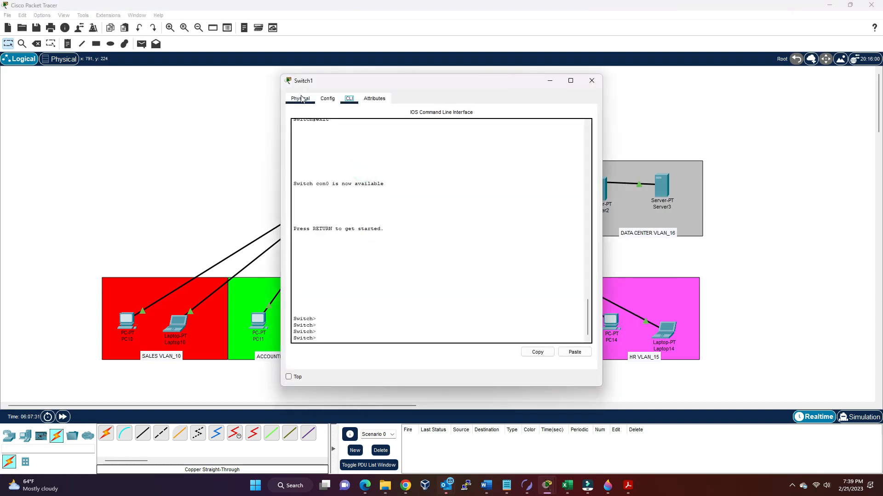
left_click(301, 98)
left_click(328, 99)
left_click(349, 98)
type("en")
key("Return")
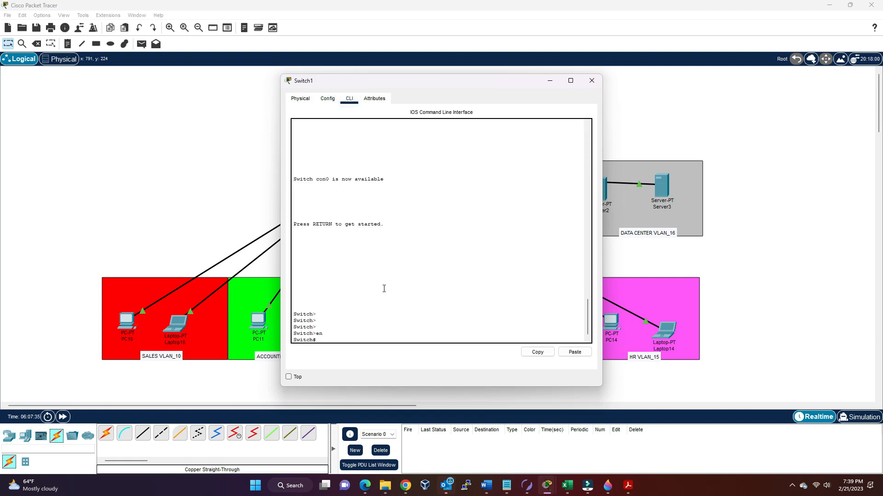
type("conf t")
key("Return")
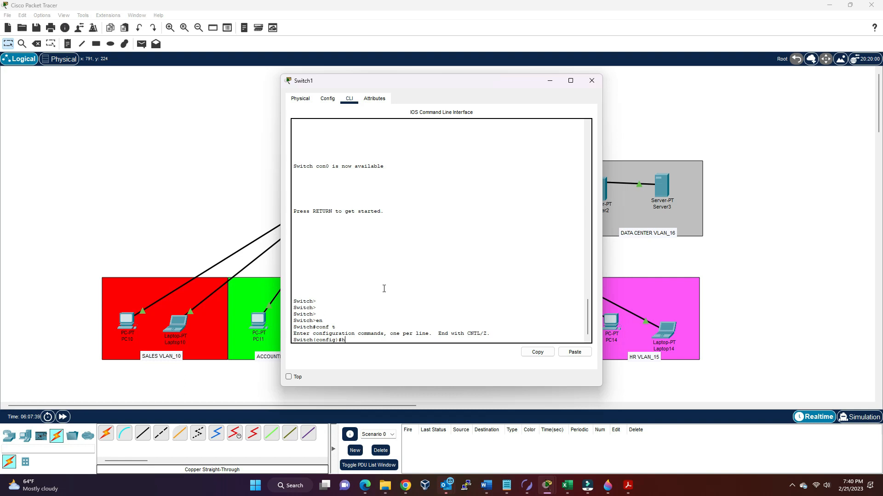
- Set the switch's hostname to Switch1 and disable DNS resolution with no ip domain-lookup
type("hostname Switch1")
key("Return")
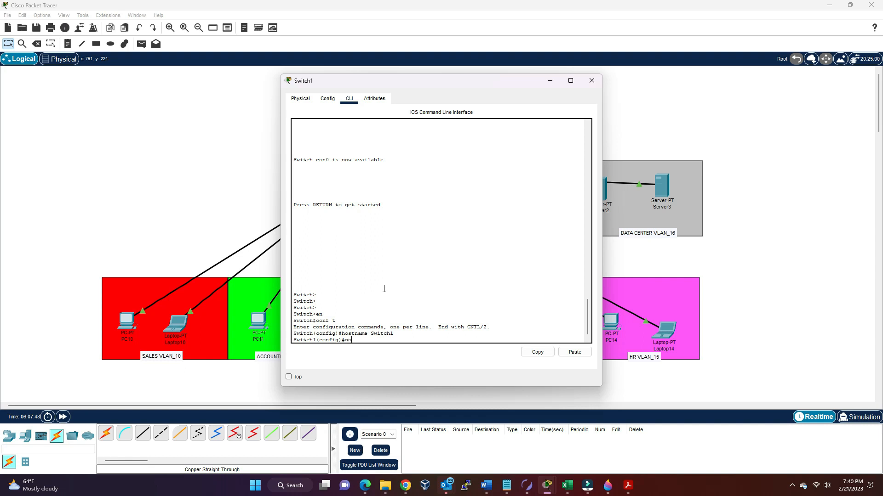
type("no ip domain")
key("Tab")
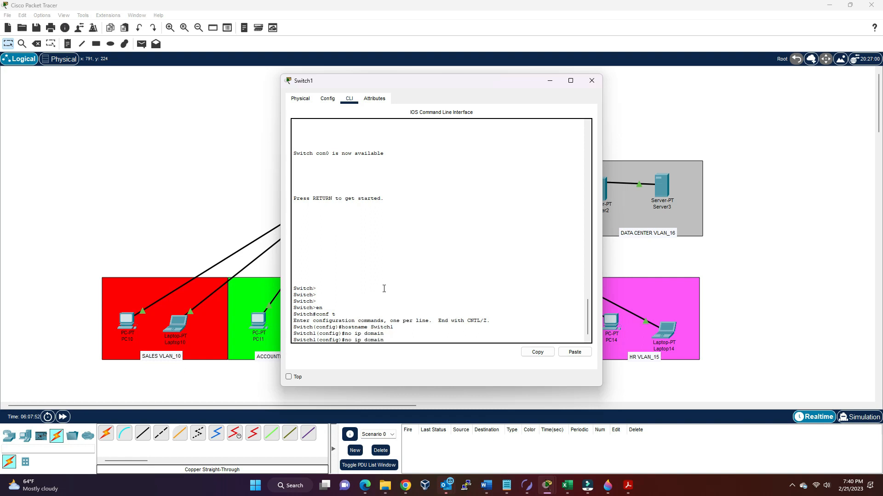
type("-loo")
key("Tab")
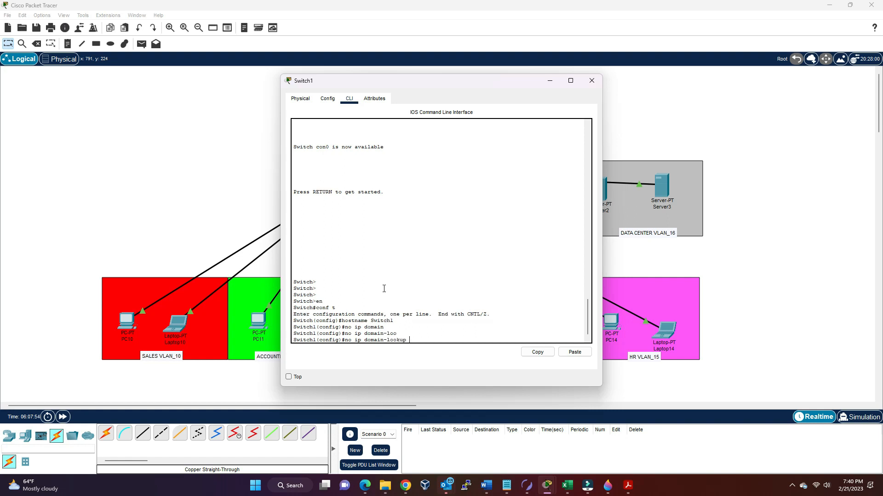
key("Return")
key("Return")
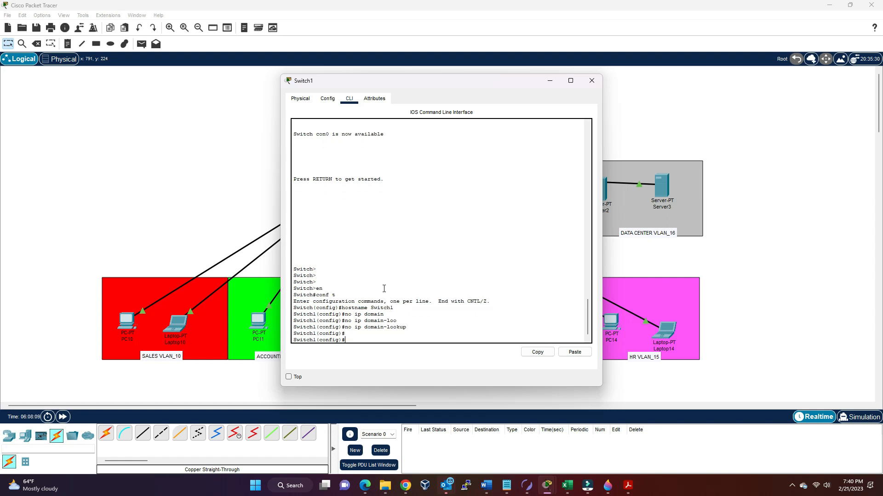
- Create VLAN 10 on the switch and name it SALES
type("vlan 10")
key("Return")
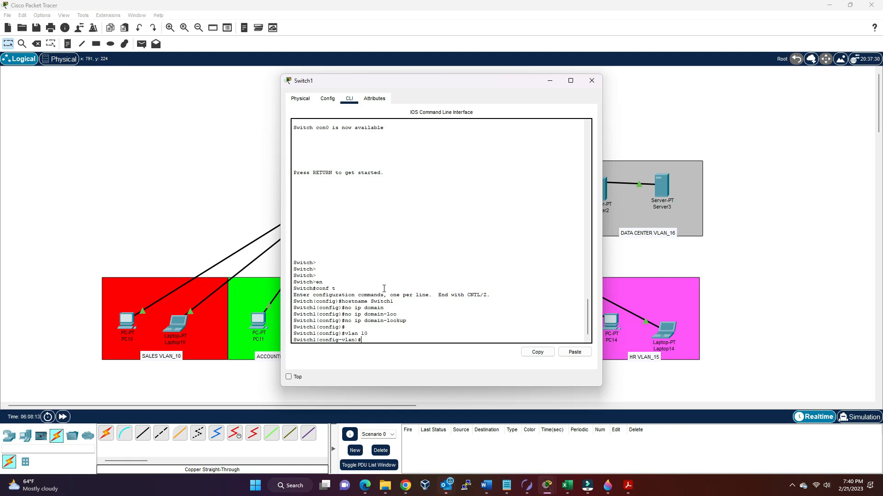
type("name SALES")
key("Return")
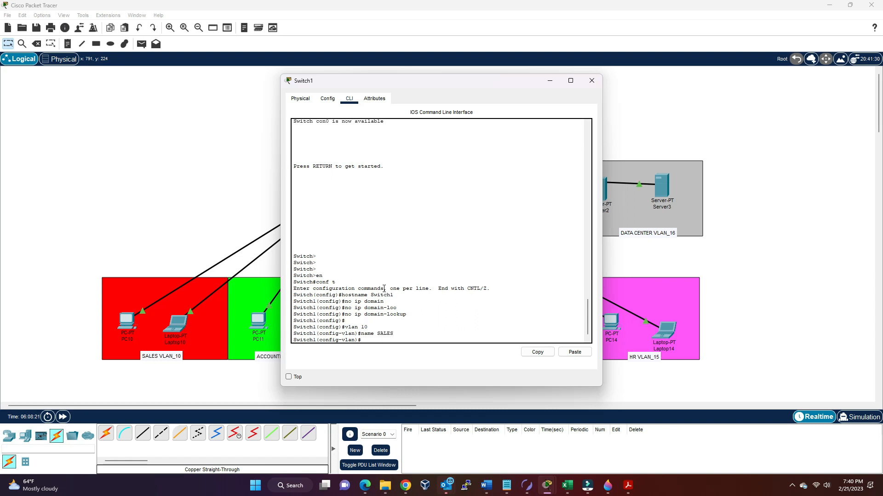
- Create VLAN 11 on the switch and name it ACCOUNTING in capital letters
type("vlan 11")
key("Return")
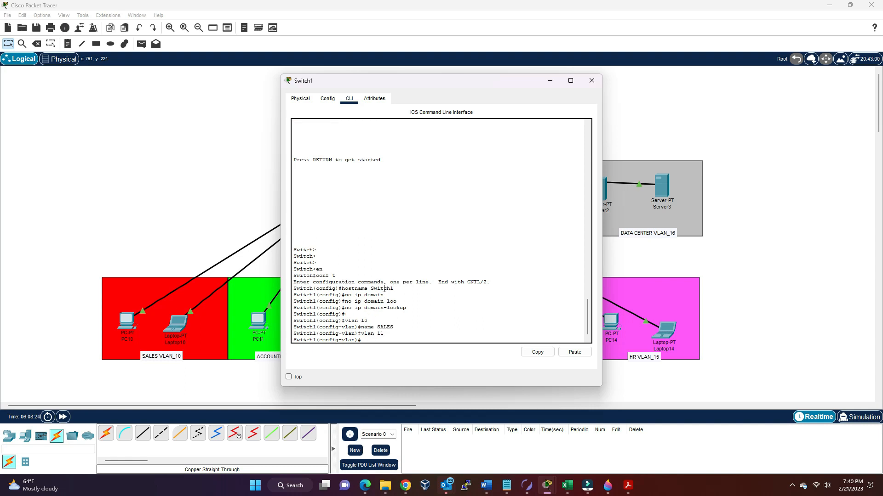
type("name accounting")
key("BackSpace")
key("BackSpace")
key("BackSpace")
key("BackSpace")
key("BackSpace")
key("BackSpace")
key("BackSpace")
key("BackSpace")
key("BackSpace")
type("ACCOUNTING")
key("Return")
- Create VLAN 12 on the switch and name it EXECUTIVES
type("vlan 12")
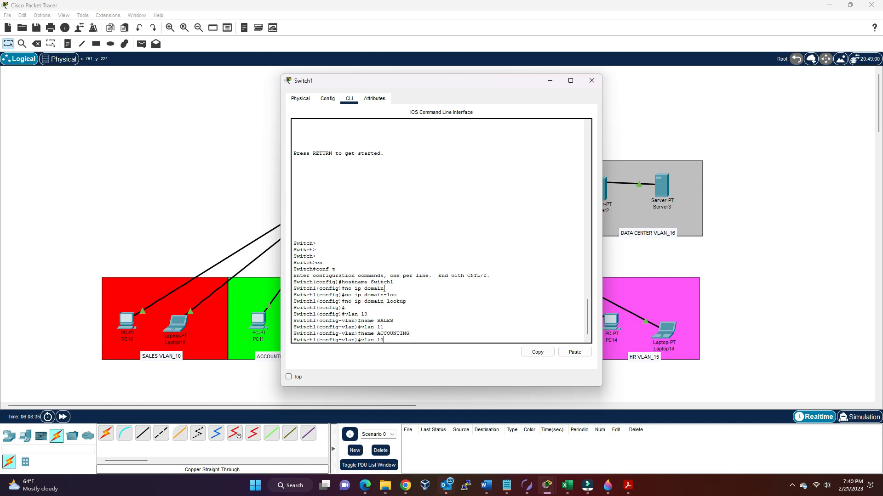
key("Return")
type("name EXECUTIVES")
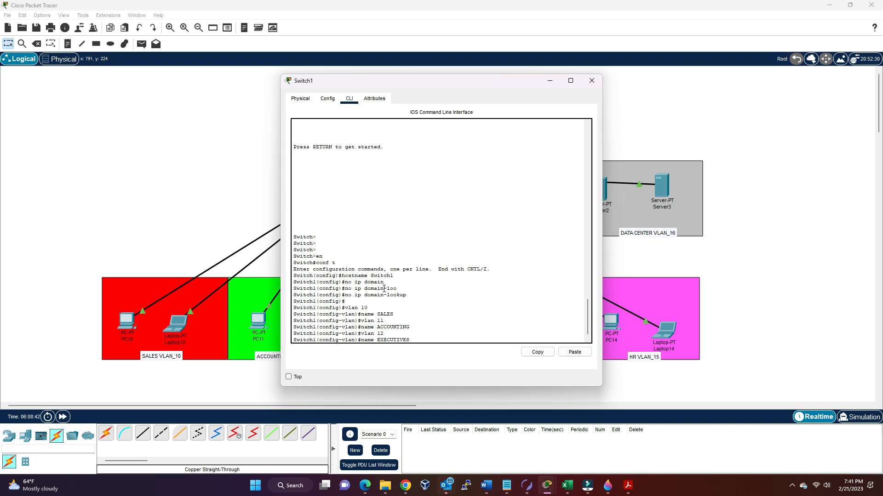
key("Return")
- Create VLAN 14 on the switch and name it IT
type("vlan 14")
key("Return")
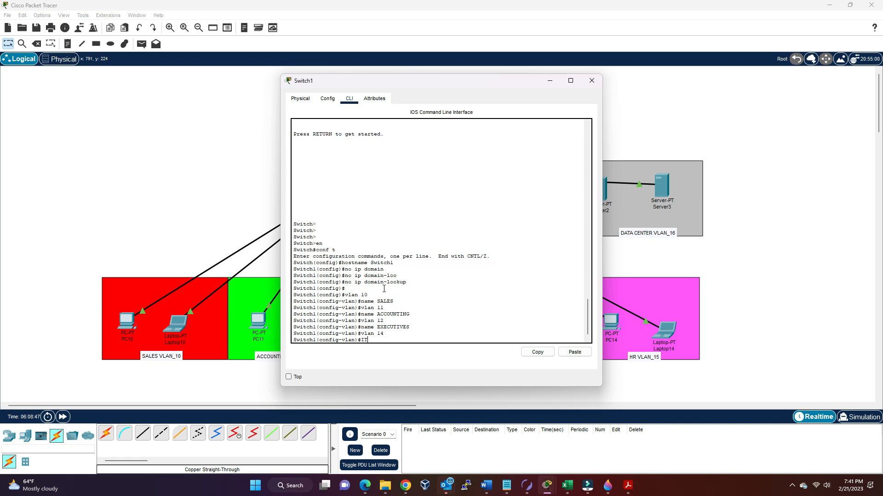
type("IT")
key("Left")
key("Left")
type("name")
key("Return")
- Create VLAN 15 on the switch and name it HR
type("vlan 15")
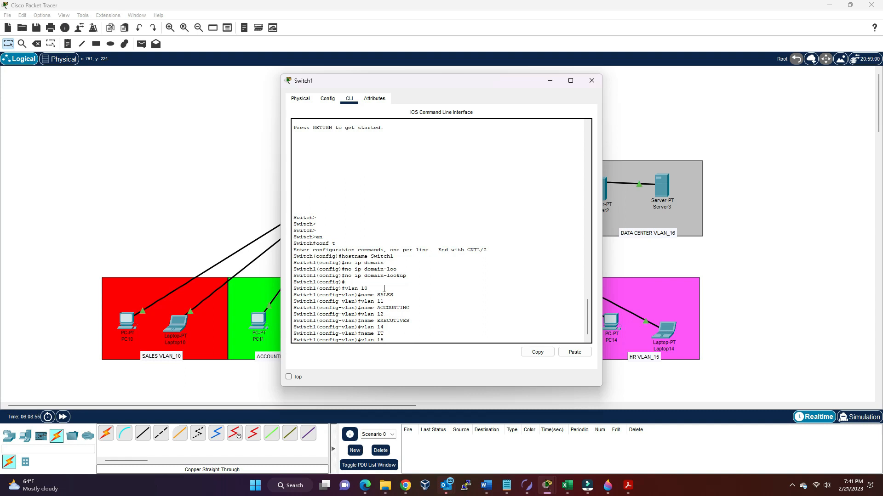
key("Return")
type("name HR")
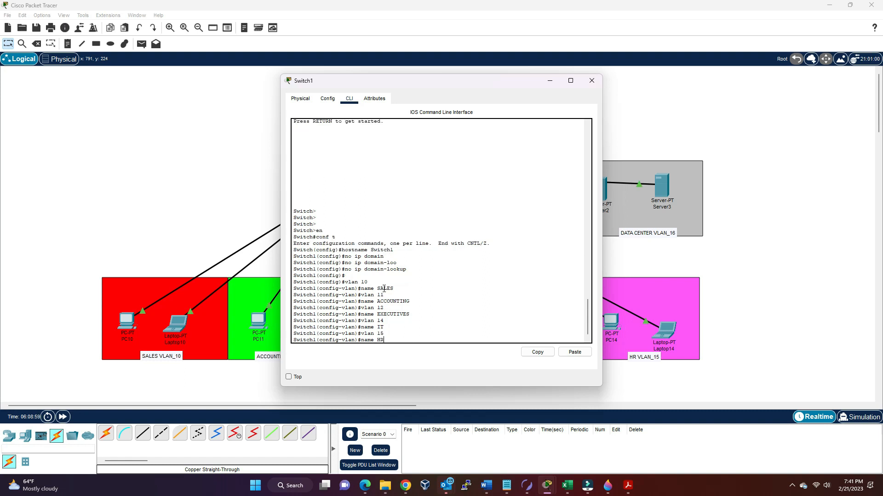
key("Return")
- Create VLAN 16 on the switch and name it DATA_CENTER
type("vlan 16")
key("Return")
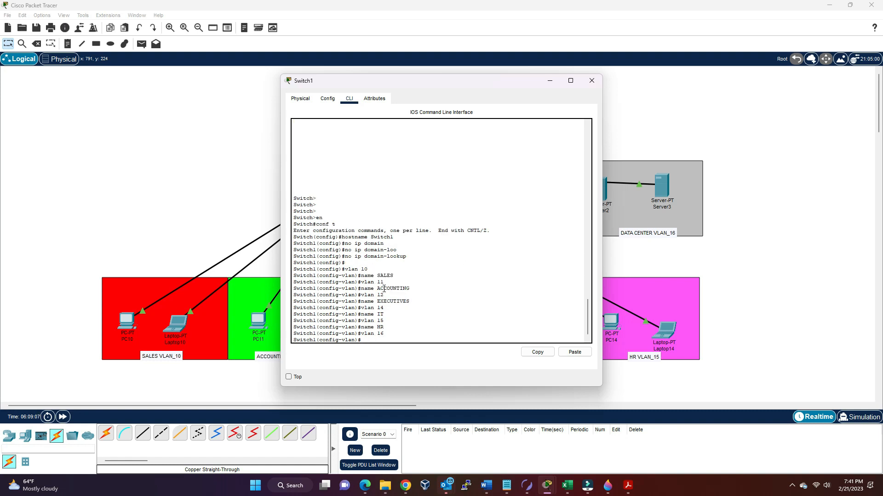
type("name DATA CENTER")
key("BackSpace")
type("_")
key("Return")
- Set the port range fa0/24 - 23 to access VLAN 10 and enable it with no shut
type("int range fa0/24 - 23")
key("Return")
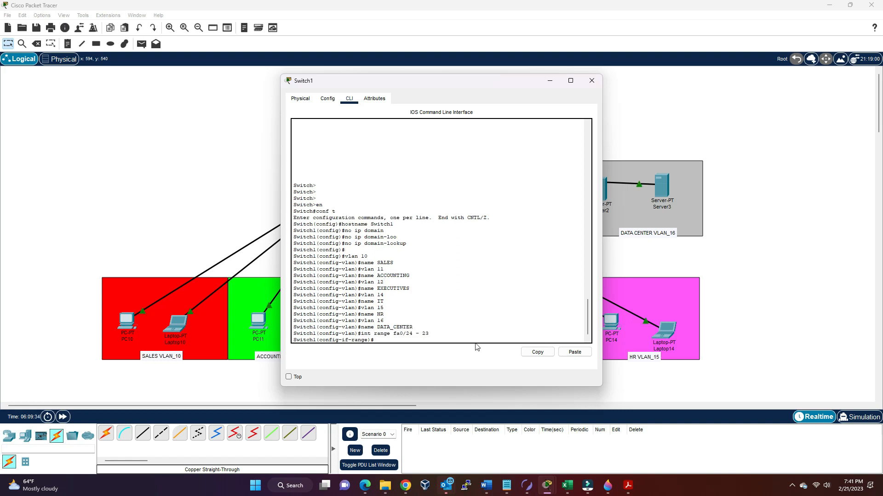
type("swith")
key("Tab")
key("BackSpace")
key("BackSpace")
key("Tab")
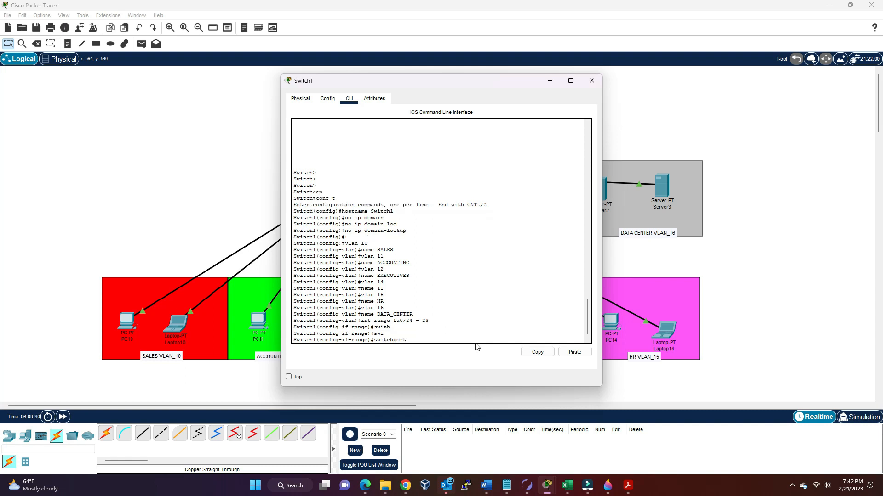
type("acc")
key("Tab")
type("vlan 10")
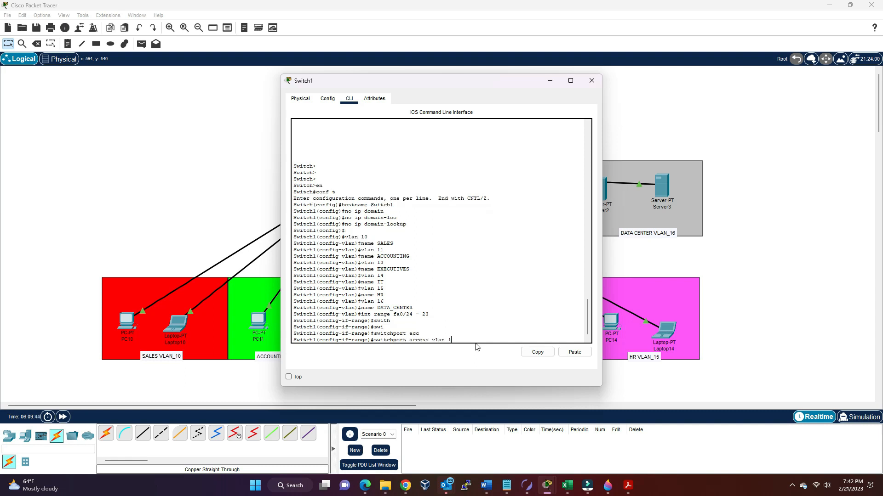
key("Return")
type("no shut")
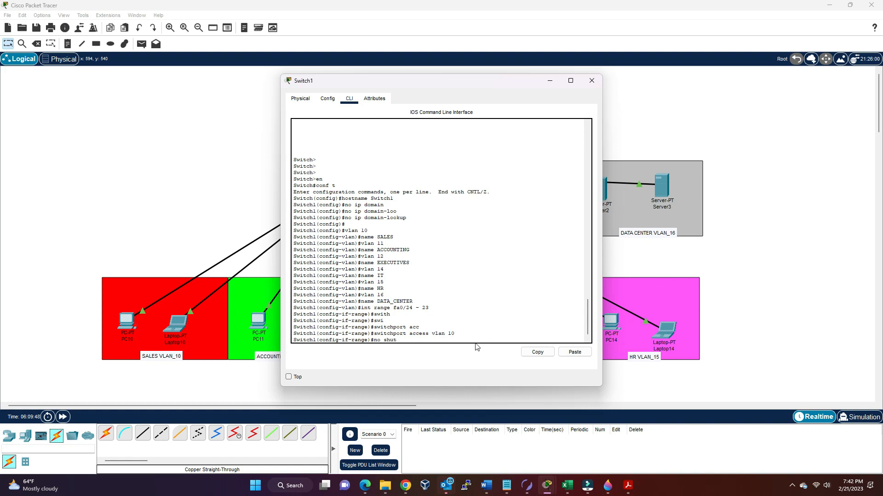
key("Return")
- Set the port range fa0/21 - 22 to access VLAN 11 and enable it with no shut
key("Up")
key("Up")
key("Up")
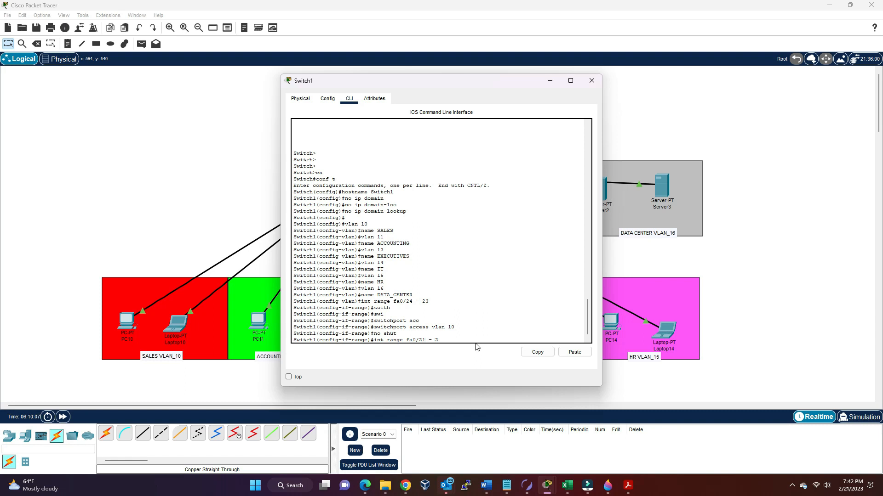
key("Return")
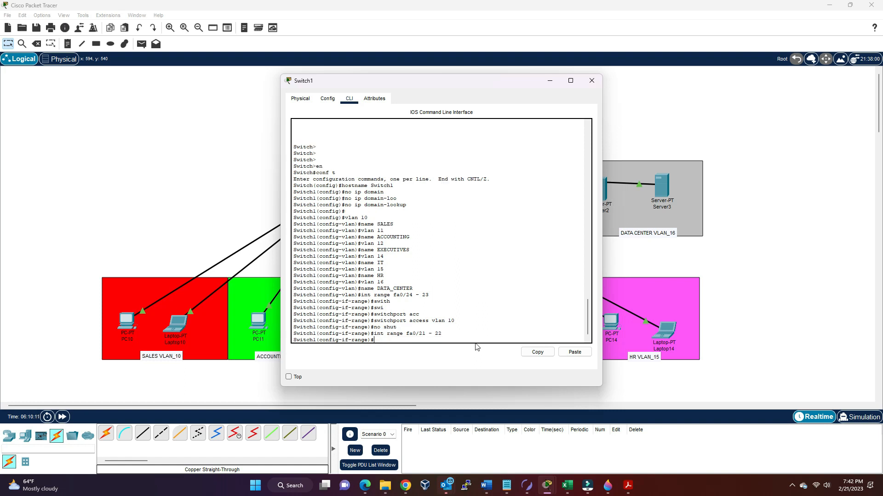
type("switch")
key("Tab")
type("acc")
key("Tab")
type("vlan 11")
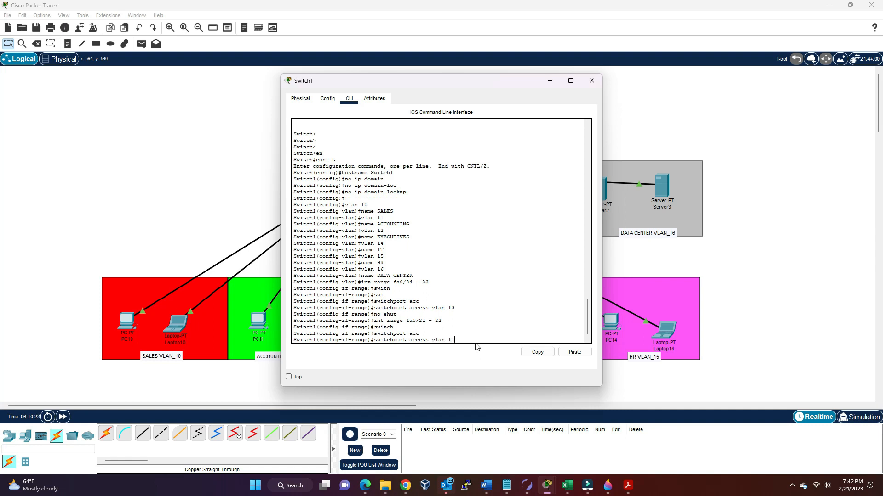
key("Return")
type("no shut")
key("Return")
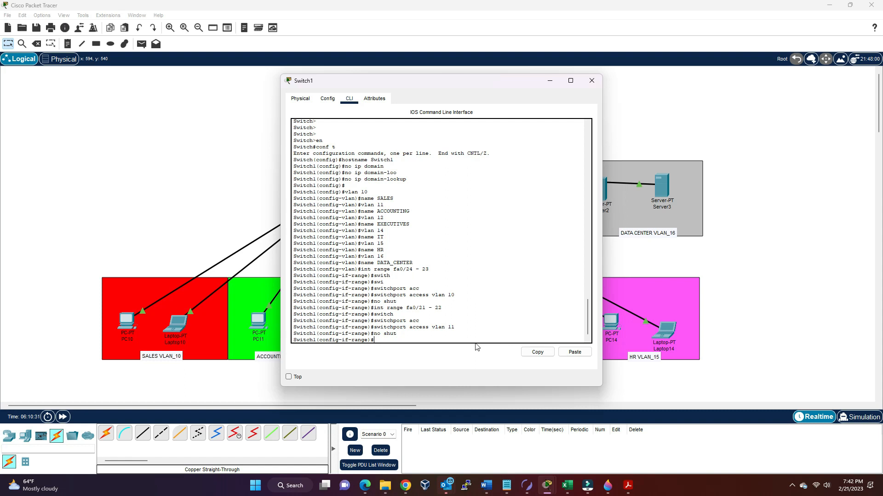
- Set the port range fa0/19 - 20 to access VLAN 12 and enable it with no shut
type("int range fa0/21 - 22")
key("Left")
key("Left")
key("Left")
key("Left")
key("BackSpace")
key("BackSpace")
type("19")
key("Return")
key("Up")
key("Up")
key("Up")
key("Return")
key("Up")
key("Up")
key("Up")
key("Return")
- Set the port range fa0/17 - 18 to access VLAN 14 and enable it with no shut
key("Up")
key("Up")
key("Up")
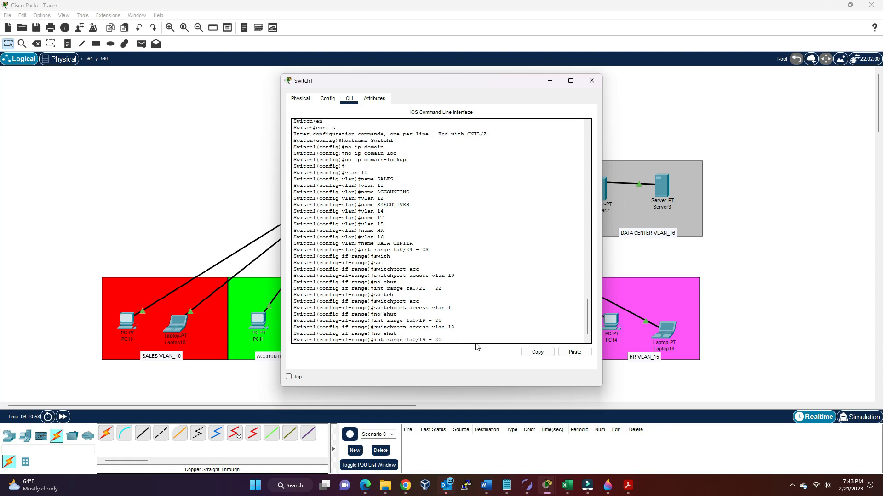
key("BackSpace")
key("Return")
key("Up")
key("Up")
key("Up")
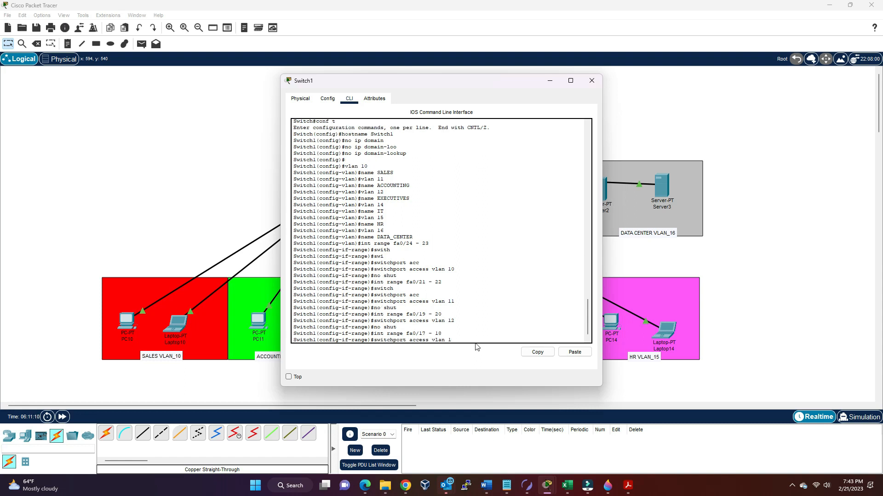
type("4")
key("Return")
type("no shut")
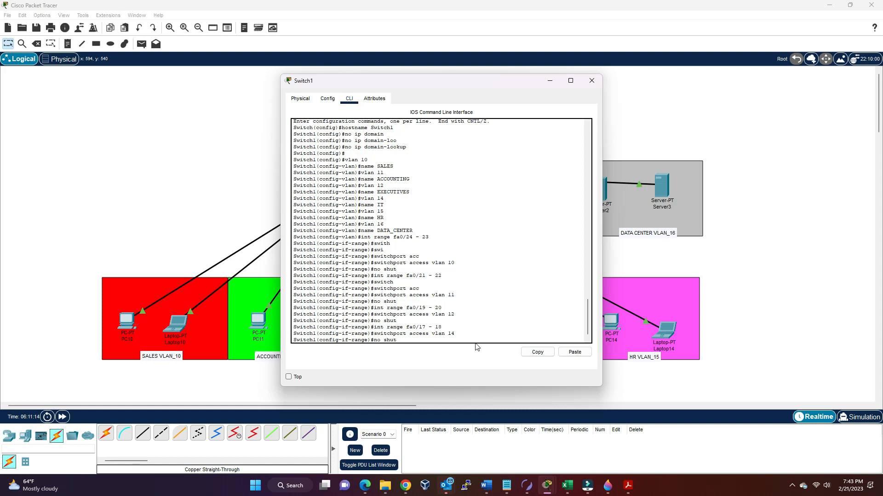
key("Return")
- Set the port range fa0/15 - 16 to access VLAN 15 and enable it with no shut
key("Up")
key("Up")
key("Up")
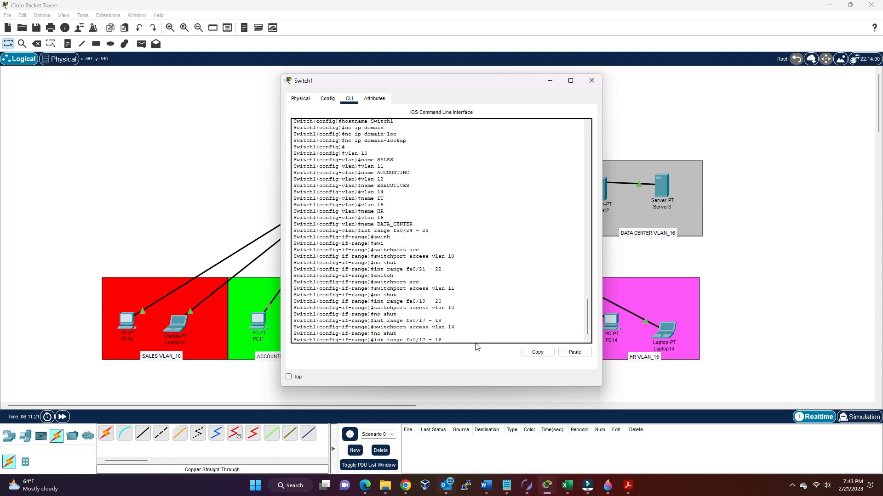
key("Left")
key("Left")
key("Left")
key("Left")
key("Left")
key("BackSpace")
type("5")
key("Return")
key("Up")
key("Up")
key("Up")
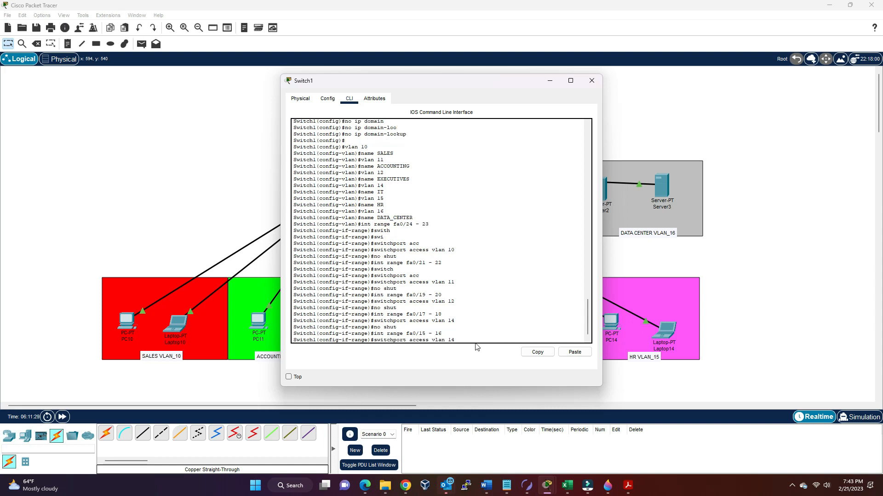
type("5")
key("Return")
type("no shut")
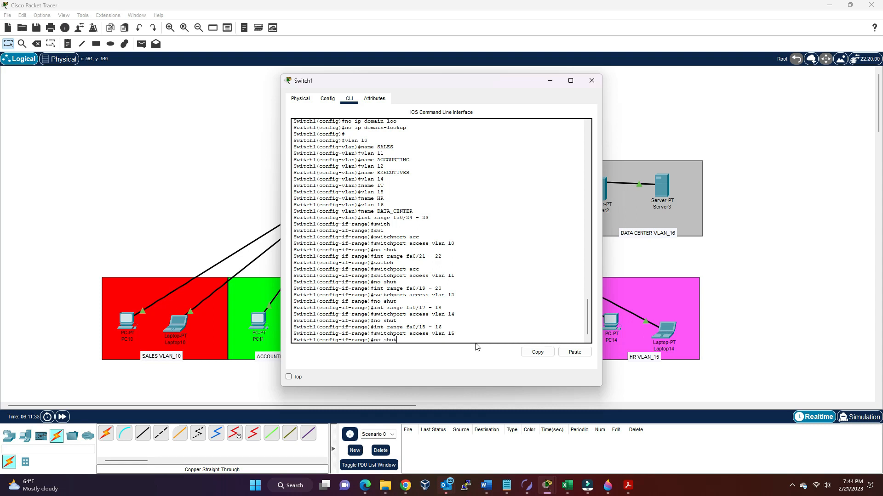
key("Return")
- Set the port range fa0/13 - 14 to access VLAN 16 and enable it with no shut
key("Up")
key("Up")
key("Up")
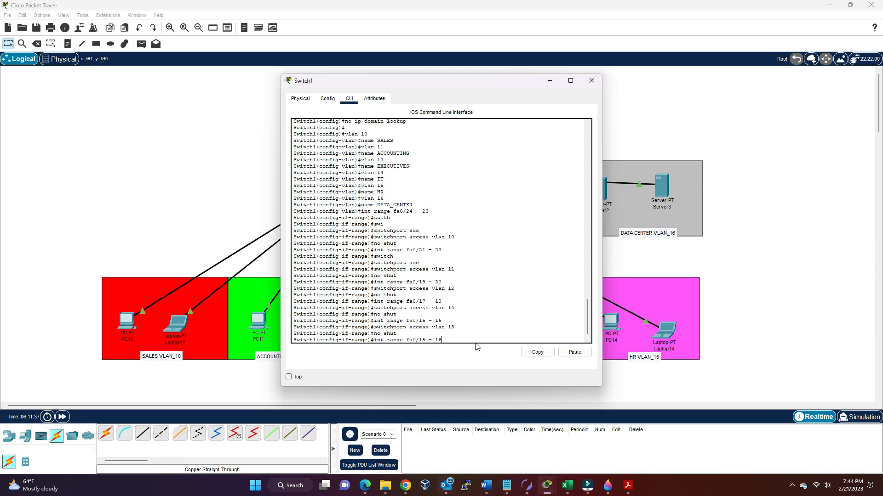
key("BackSpace")
type("4")
key("Left")
key("Left")
key("Left")
key("Left")
key("Left")
key("BackSpace")
type("3")
key("Return")
key("Up")
key("Up")
key("Up")
type("6")
key("Return")
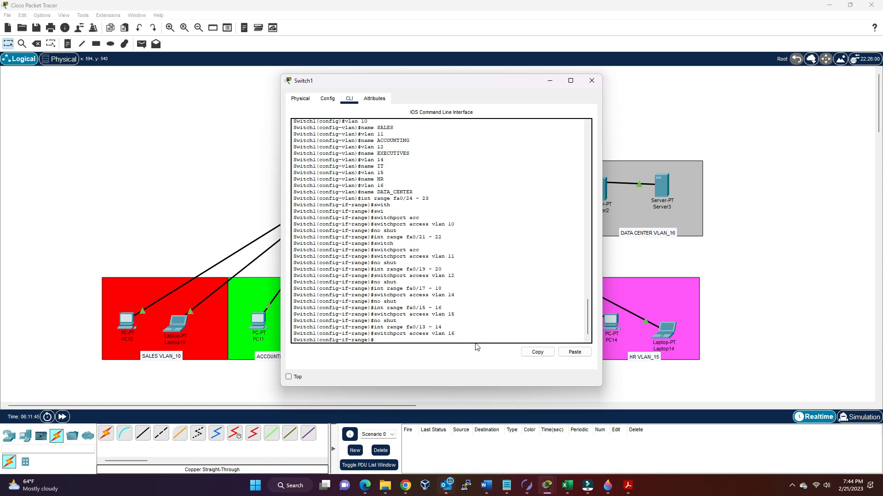
type("no shut")
key("Return")
- Leave configuration mode and display the switch's VLAN table to check each VLAN's assigned ports
type("en")
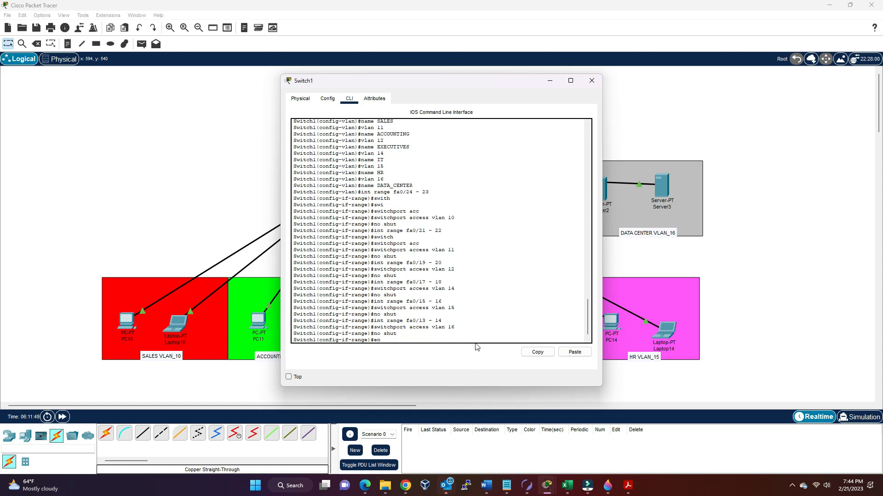
type("d")
key("Return")
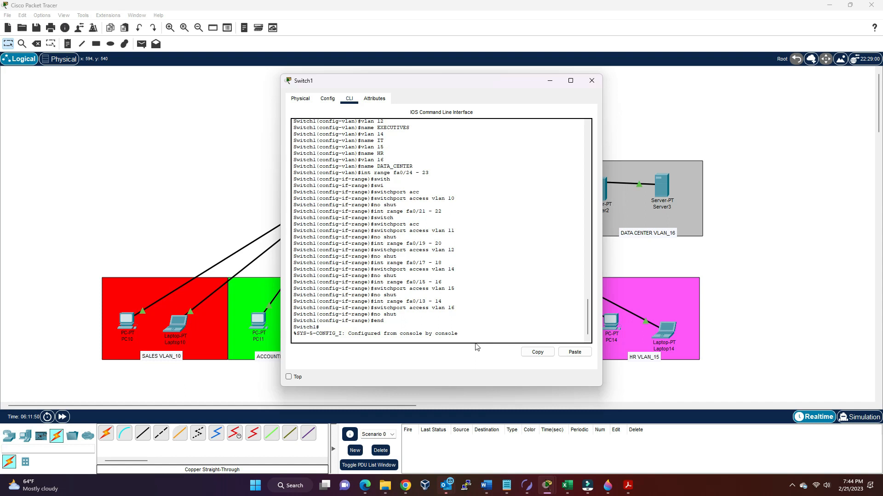
key("Return")
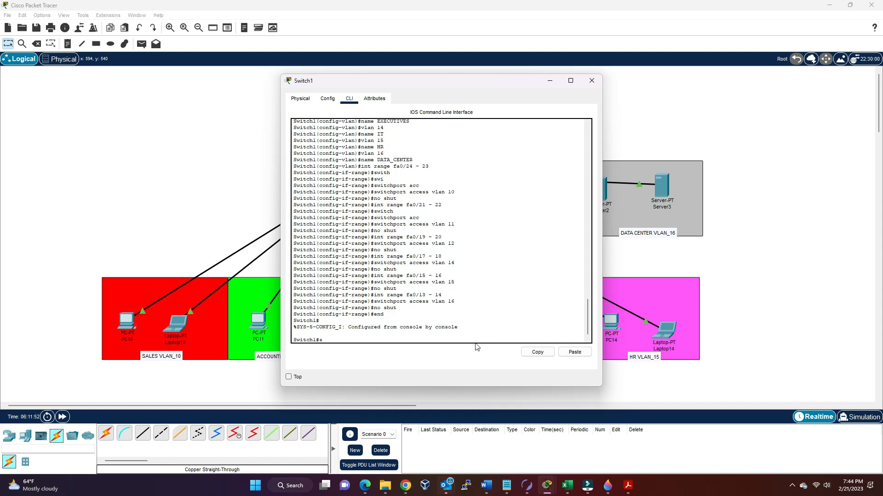
type("sh vlan")
key("Return")
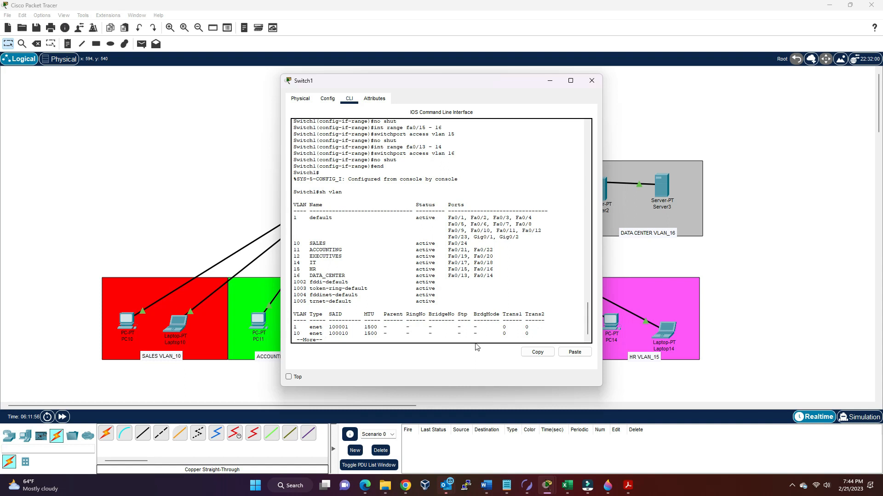
key("Return")
key("Return")
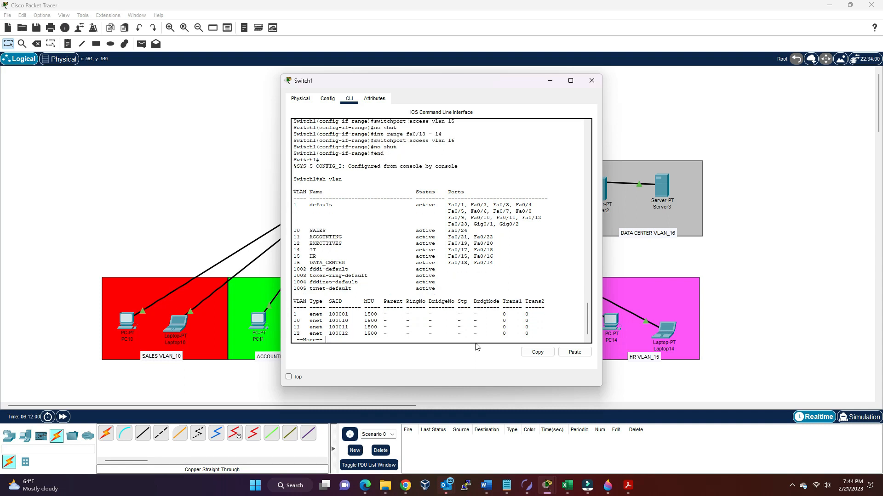
- Quit the VLAN listing, assign interface fa0/23 to access VLAN 10, and leave configuration mode
type("qconf t")
key("Return")
type("int fa0/")
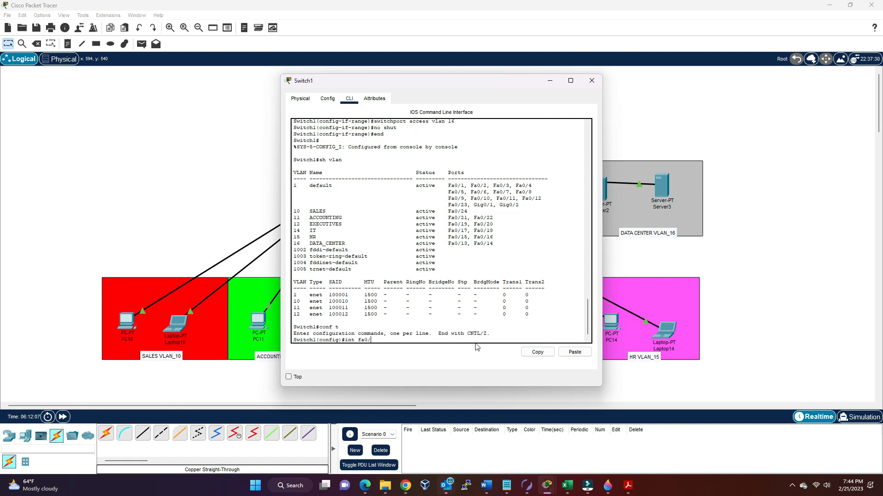
type("23")
key("Return")
type("swi")
key("Tab")
type("acc")
key("Tab")
type("vlan 10")
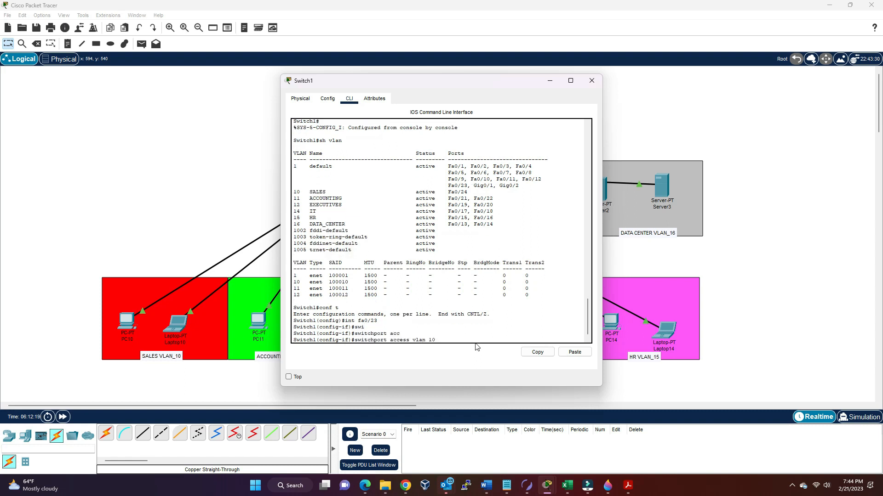
key("Return")
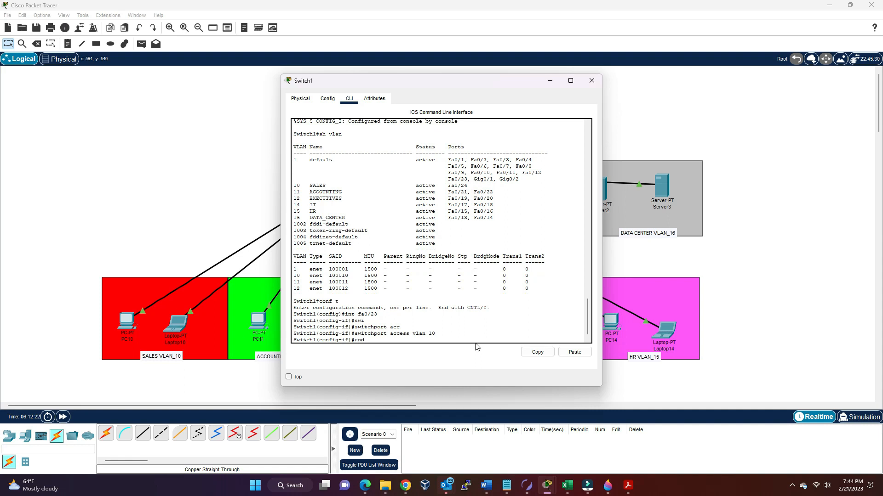
type("end")
key("Return")
- Display the VLAN table again to check the port membership of VLAN 10
type("sh vlan")
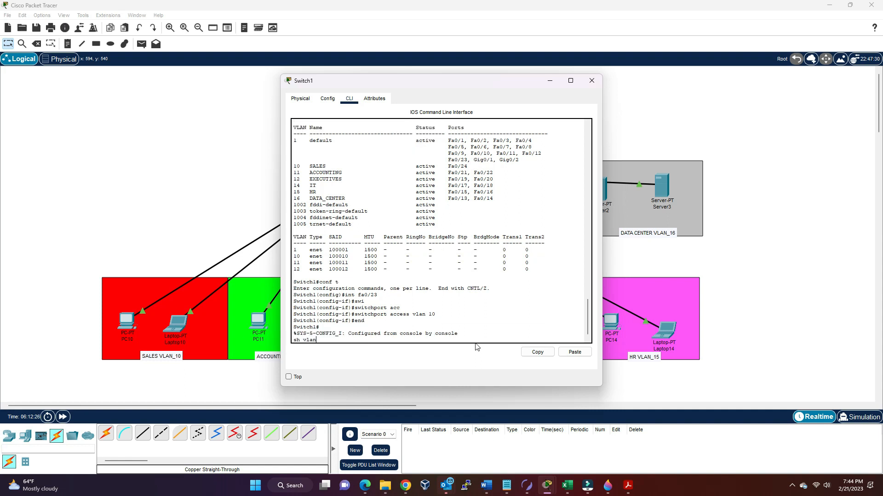
key("Return")
key("space")
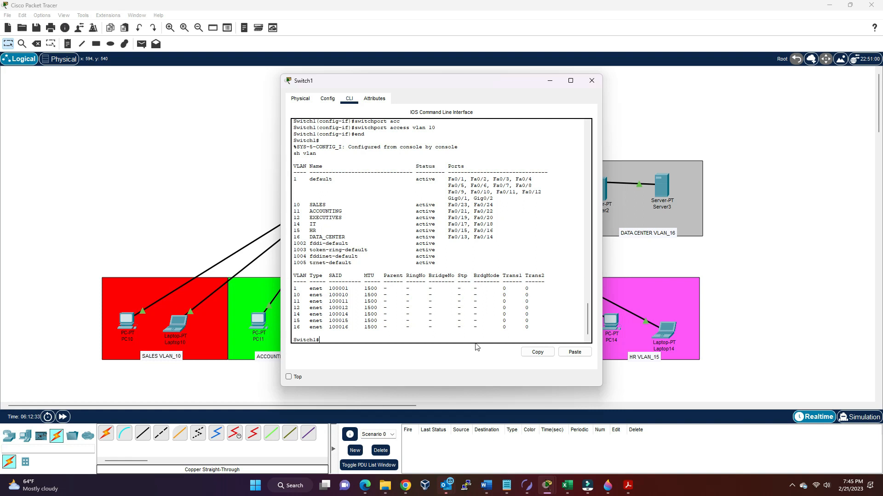
- Display the status of all switch interfaces with sh int status and go through the listing
type("sh int status")
key("Return")
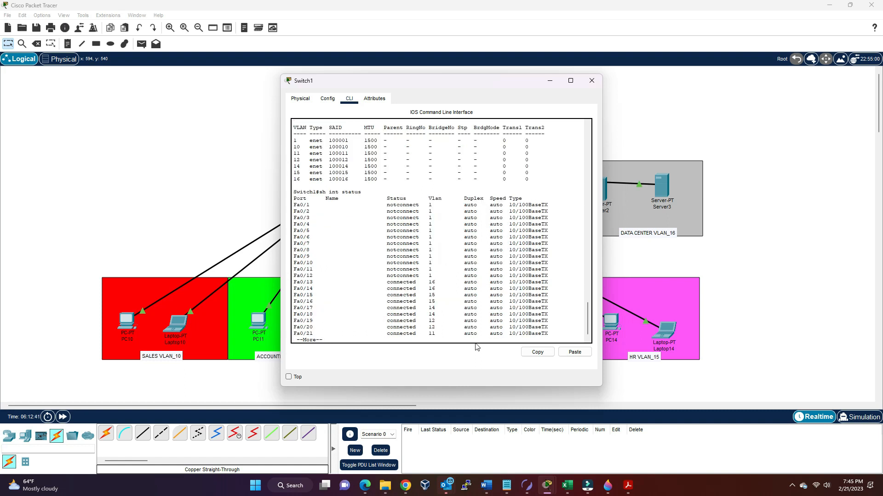
key("Return")
key("Return")
key("Return")
key("Return")
key("Return")
key("Return")
key("Return")
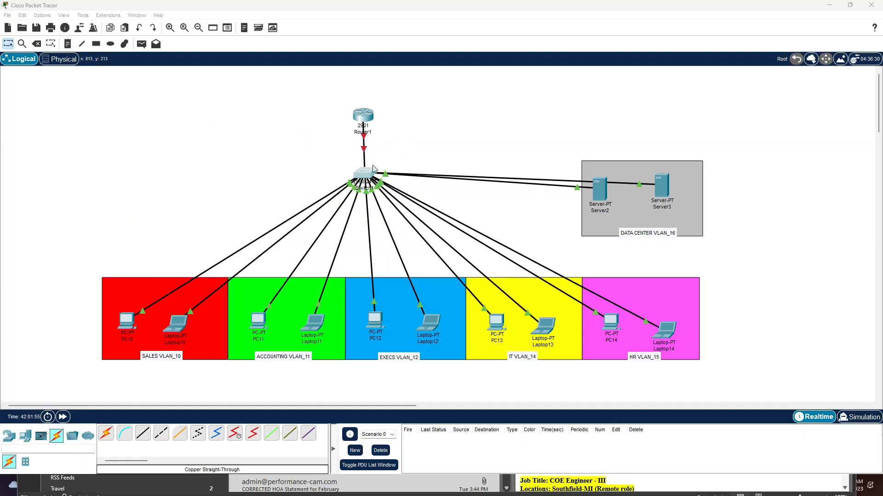
- Reopen Switch1's command line and enter privileged and global configuration mode
left_click(367, 174)
left_click(366, 172)
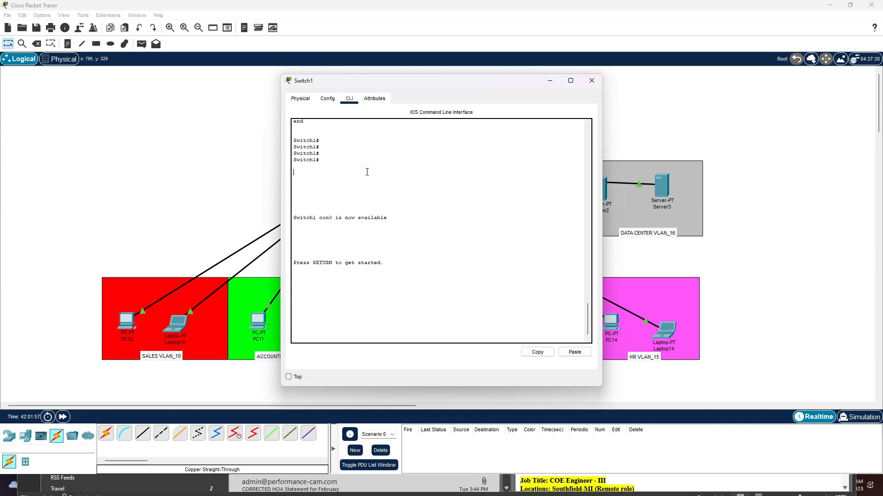
key("Return")
key("Return")
key("Return")
key("Return")
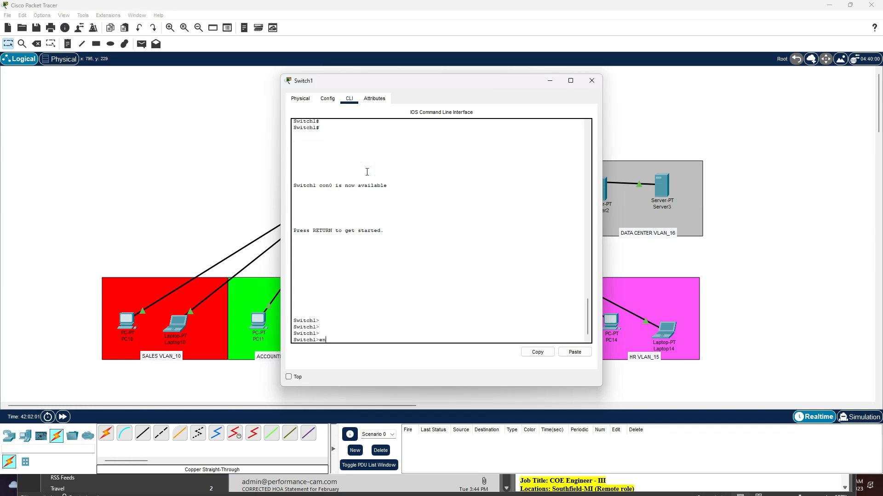
type("en")
key("Return")
type("conf t")
key("Return")
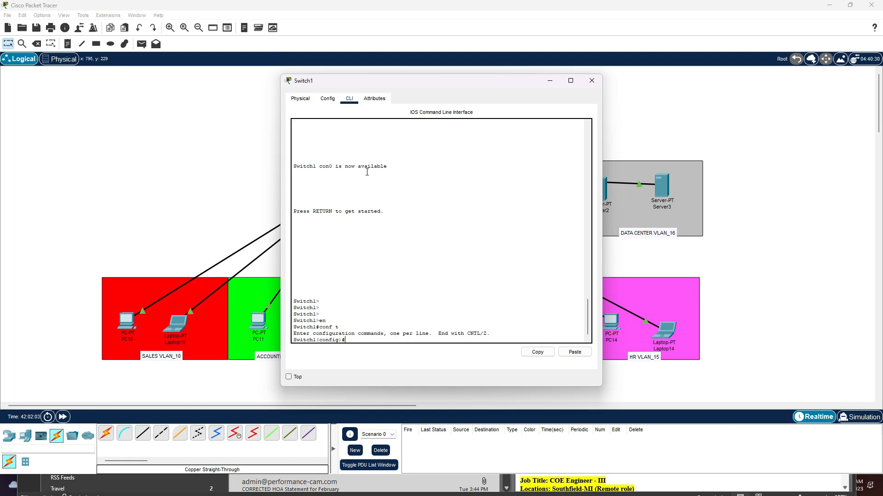
- Configure interface VLAN 10 with IP address 10.0.0.2 and mask 255.255.248.0, and enable it with no shut
type("interface vlan 10")
key("Return")
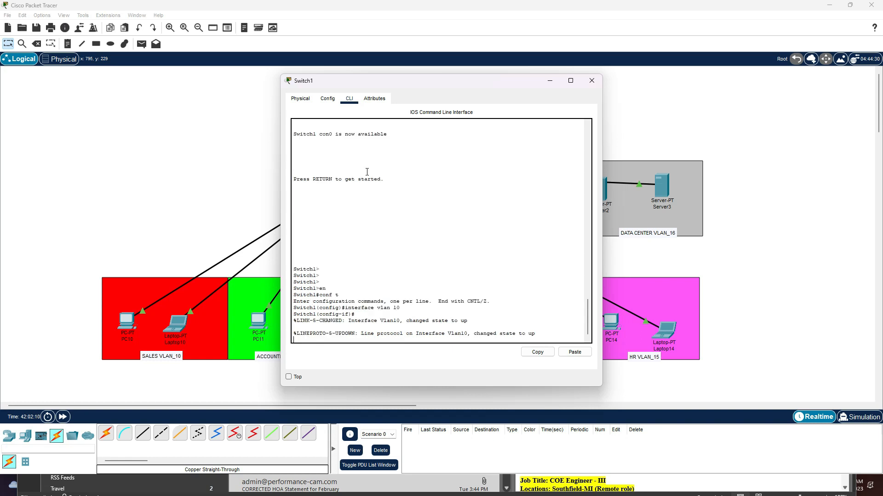
type("ip add")
key("Tab")
type("10.0.0.2 255.255.248.0")
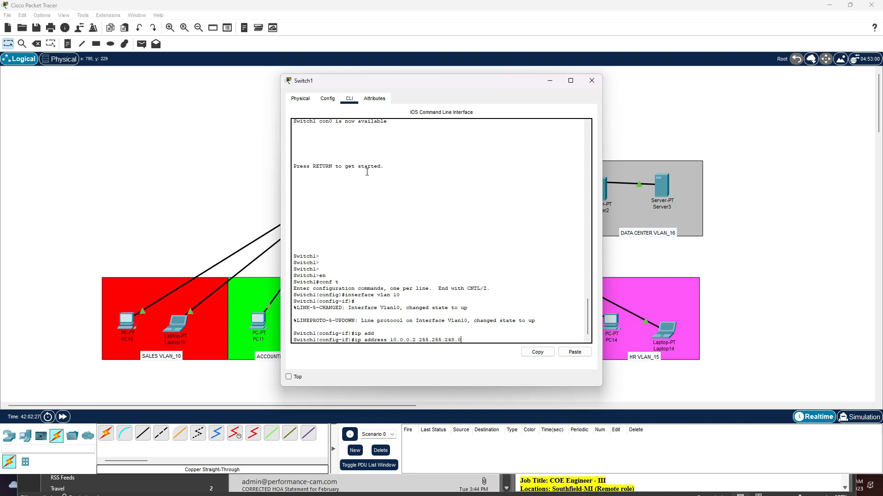
key("Return")
type("no shut")
key("Return")
- Configure interface VLAN 11 with IP address 10.0.8.2 and mask 255.255.254.0, and enable it with no shut
type("interface vlan 1")
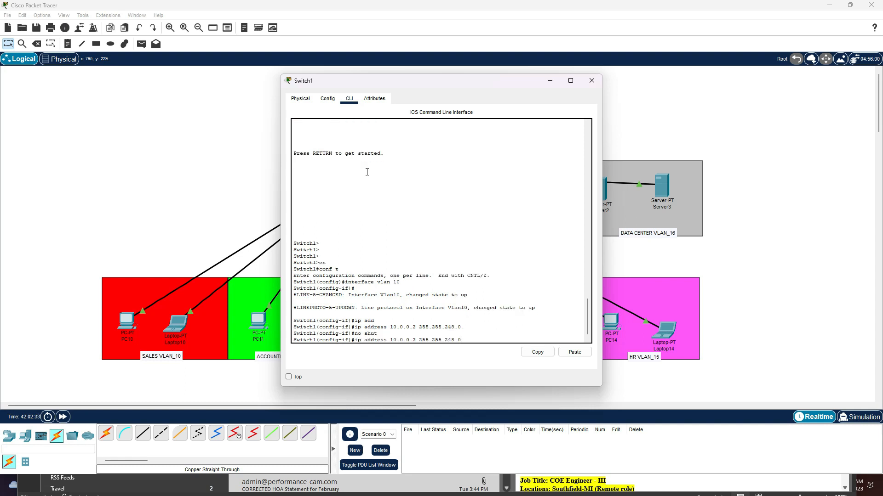
type("1")
key("Return")
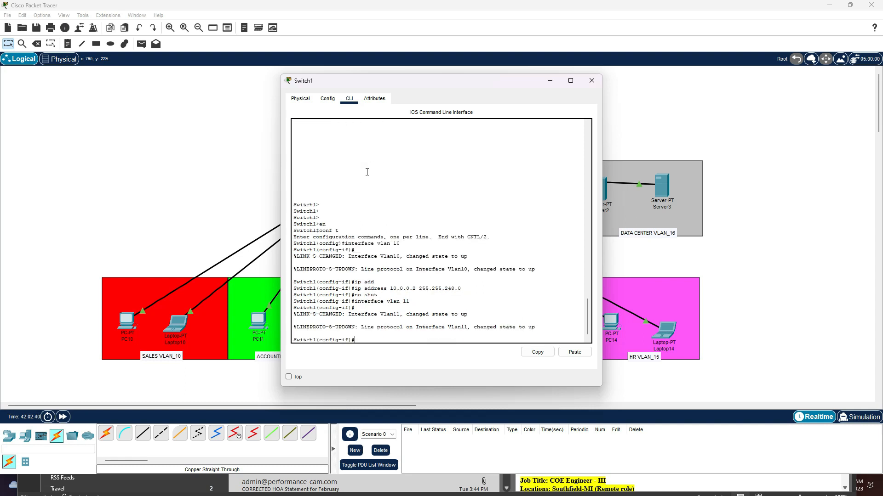
type("ip addre")
key("Tab")
type("10.0.8.2")
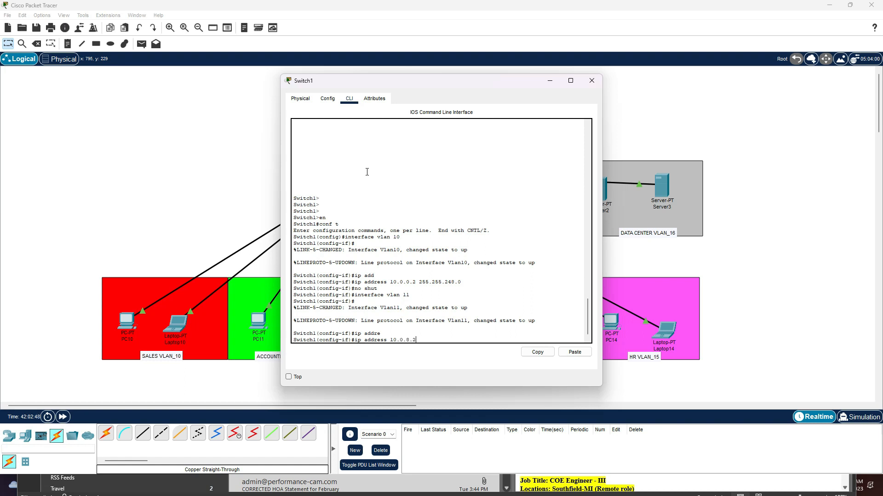
type(" 255.255.254.0")
key("Return")
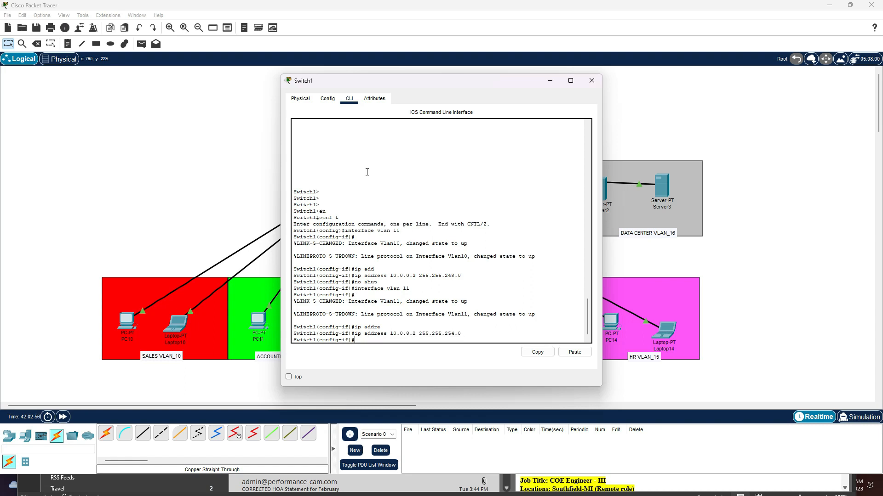
type("no shut")
key("Return")
- Configure interface VLAN 12 with IP address 10.0.16.2 and mask 255.255.255.192, and enable it with no shut
type("interface vlan 12")
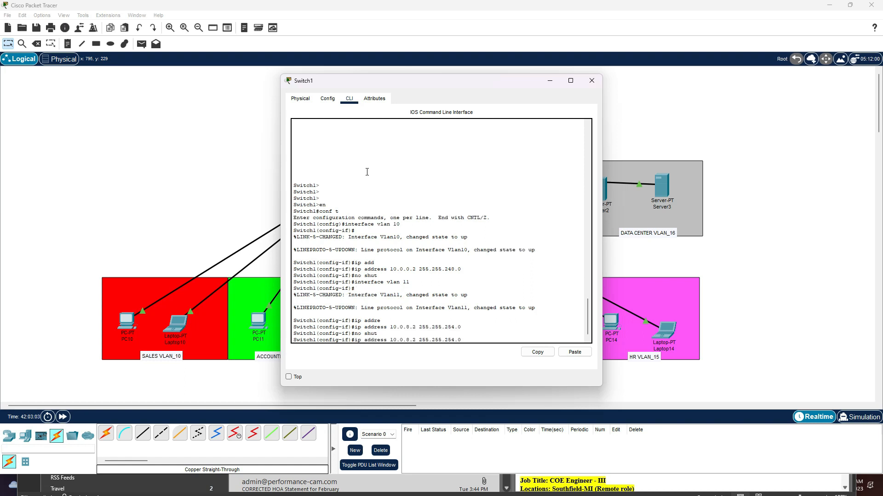
key("Return")
type("ip add")
key("Return")
type("ip address ")
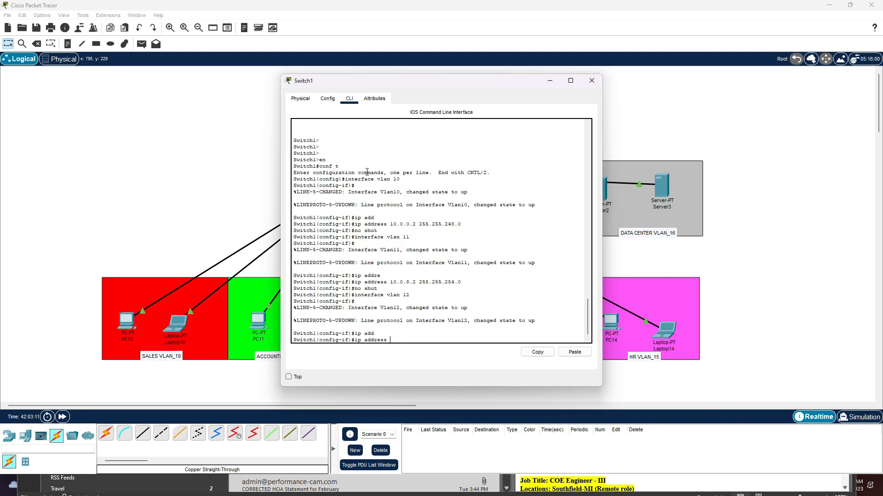
type("10.0.16.2 255.255.255.192")
key("Return")
type("no shut")
key("Return")
- Configure interface VLAN 14 with IP address 10.0.16.66 and mask 255.255.255.192, and enable it with no shut
type("interface vlan 1")
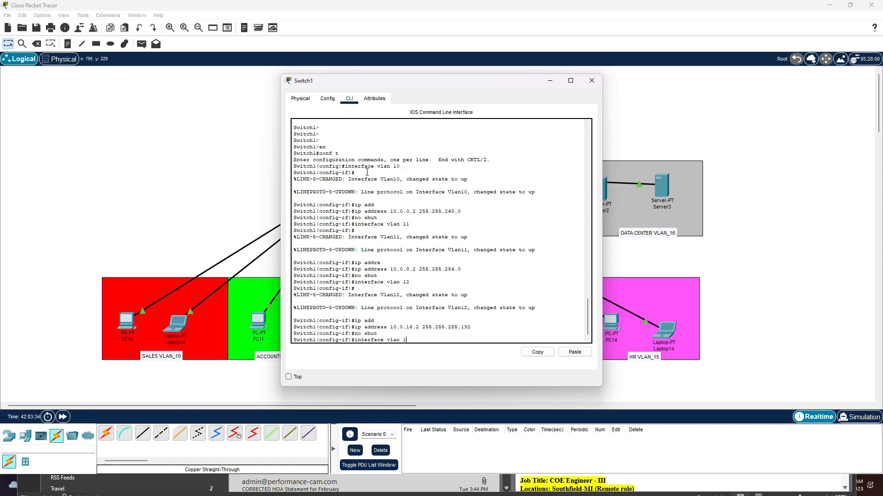
type("4")
key("Return")
type("ip add")
key("Tab")
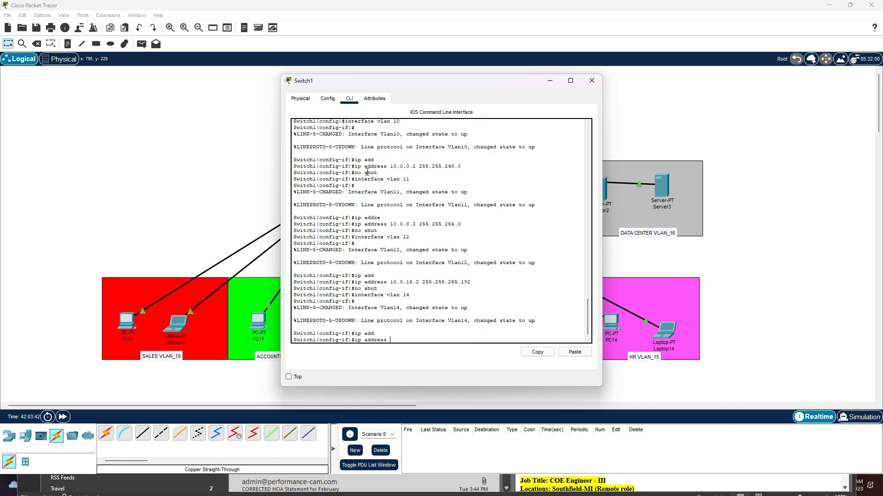
type("10.0.16.66 255.255.255.192")
key("Return")
type("no shut")
key("Return")
- Configure interface VLAN 15 with IP address 10.0.17.2 and mask 255.255.255.0, and enable it with no shut
type("interface vlan 15")
key("Return")
type("ip address 10.17.2 255.255")
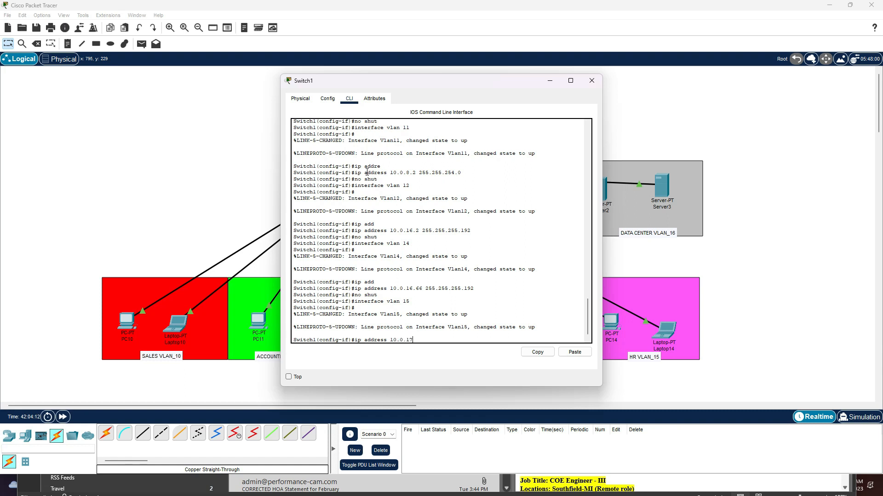
type(".255.0")
key("Return")
type("no shut")
key("Return")
- Configure interface VLAN 16 with IP address 10.0.18.2 and mask 255.255.255.0, and enable it with no shut
type("interface vlan 16")
key("Return")
type("no shut")
key("Up")
key("Left")
key("Left")
key("Left")
key("Left")
key("Left")
key("Left")
key("Left")
key("Left")
key("Left")
key("Left")
key("Left")
key("Left")
key("Left")
key("Left")
key("Left")
key("Left")
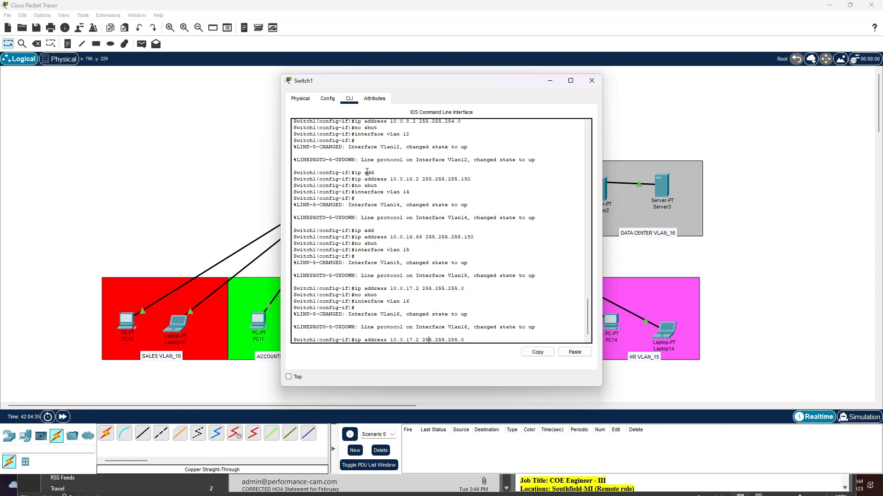
key("BackSpace")
type("8")
key("Return")
type("no shut")
key("Return")
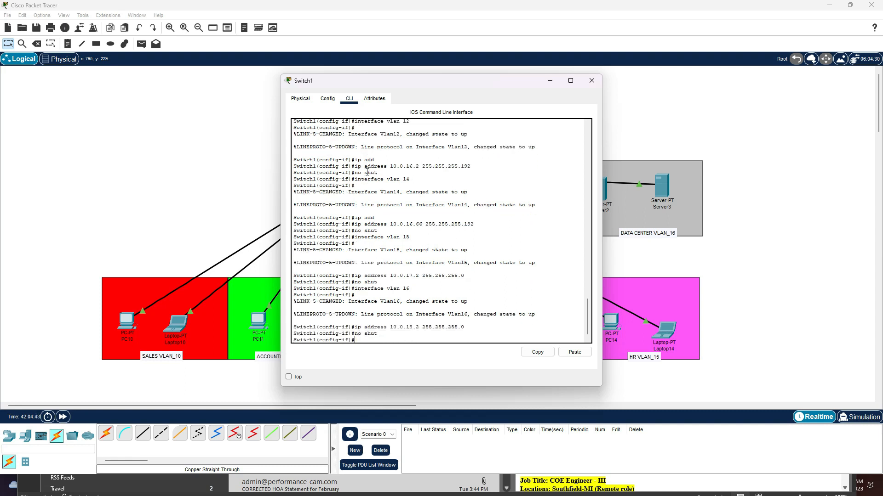
- Leave configuration mode and go through the interface IP summary with sh ip int bri to check the VLAN addresses
type("end")
key("Return")
type("sh ")
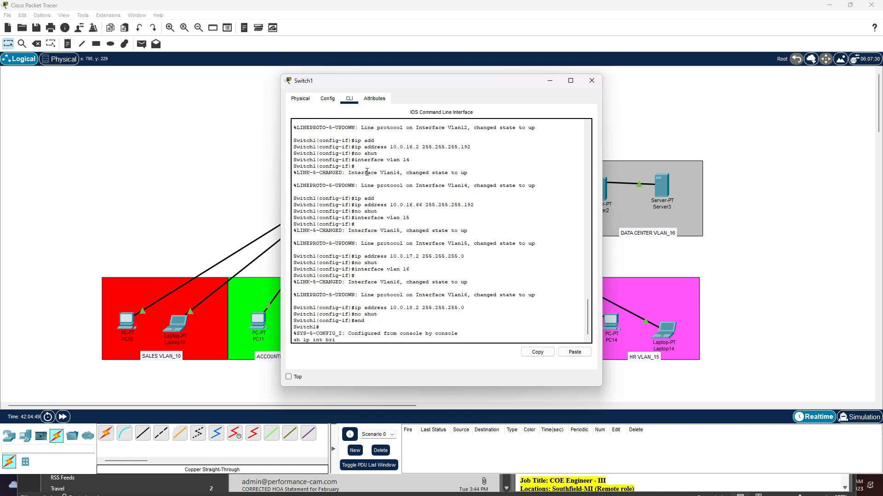
type("ip int bri")
key("Return")
key("Return")
key("Return")
key("Return")
key("Return")
key("Return")
key("Return")
key("Return")
key("Return")
key("Return")
key("Return")
key("Return")
key("Return")
key("Return")
key("Return")
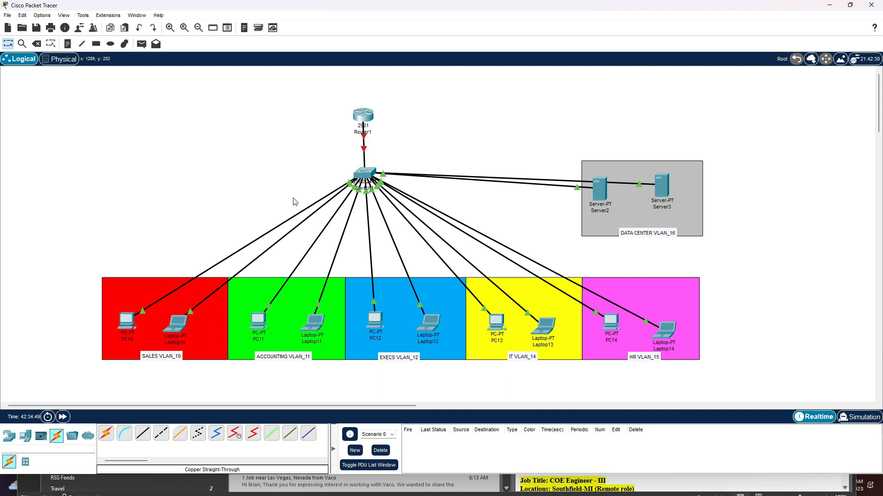
- Turn on the preference Always Show Port Labels in Logical Workspace
left_click(41, 16)
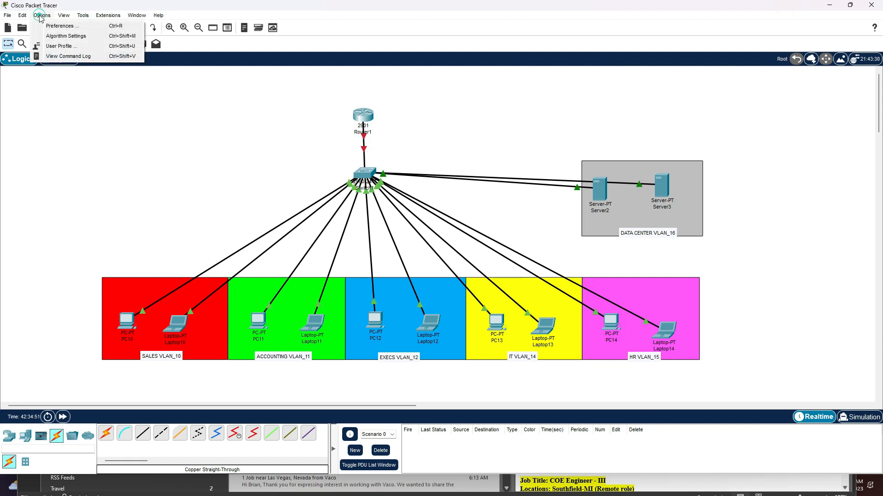
left_click(58, 26)
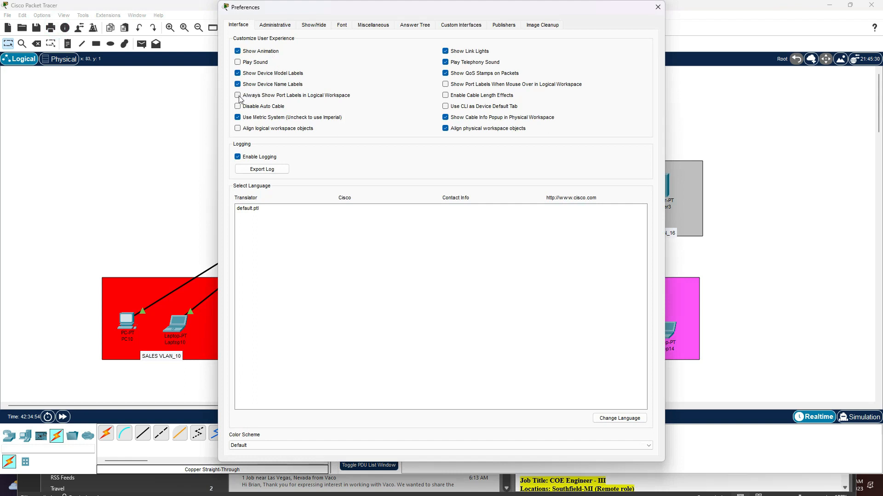
left_click(237, 96)
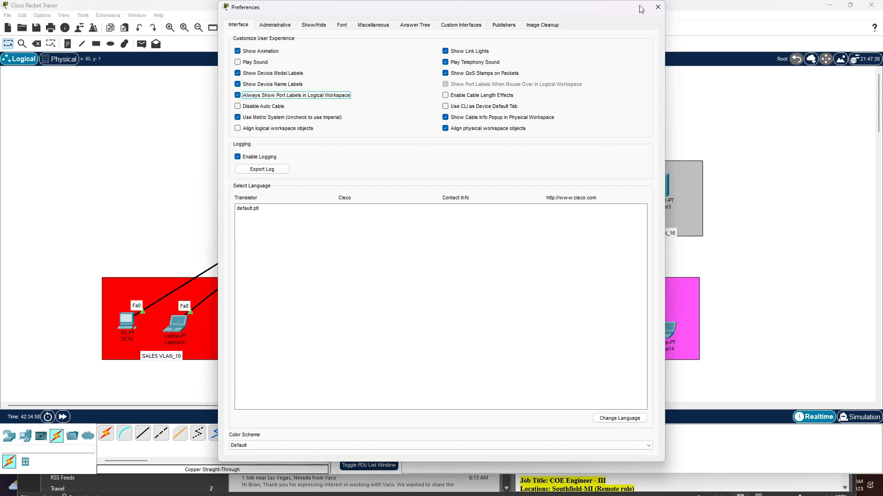
left_click(658, 7)
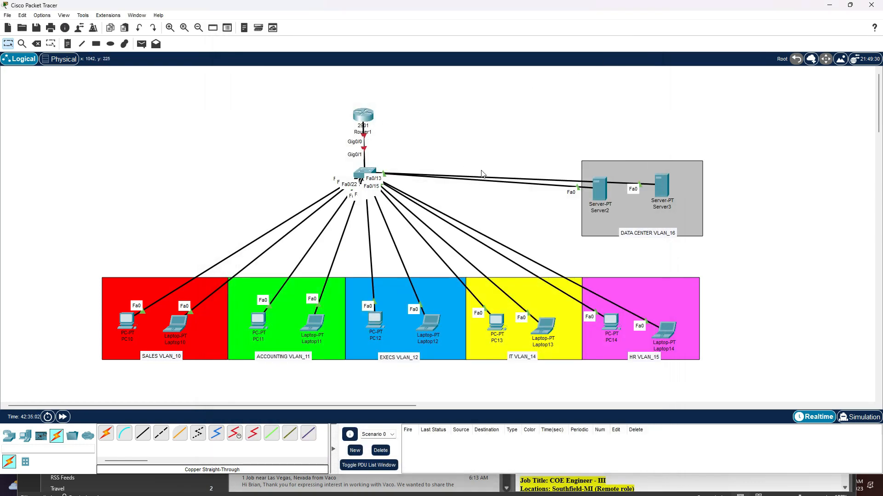
- Reopen Switch1's command line and enter global configuration mode from privileged mode
left_click(363, 173)
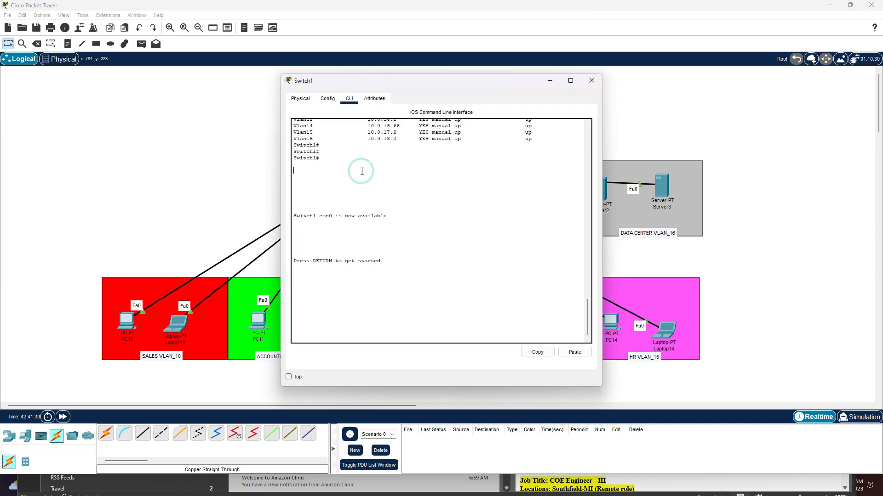
key("Return")
type("en")
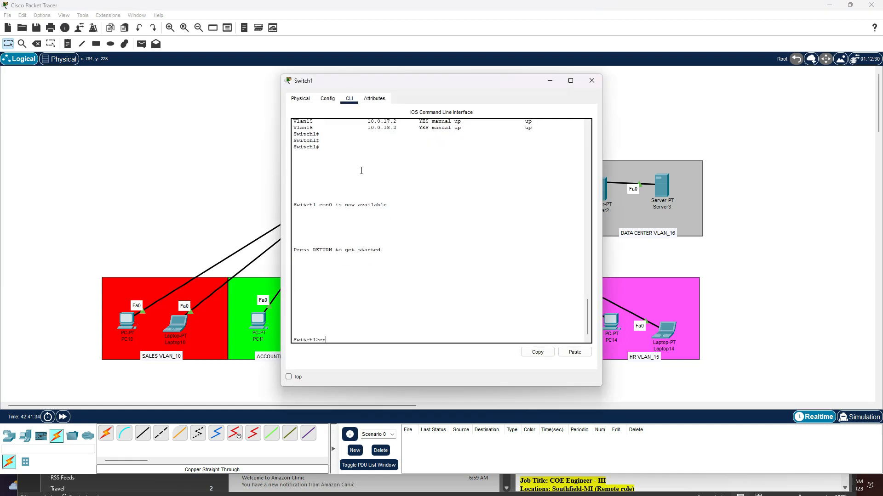
key("Return")
type("conf t")
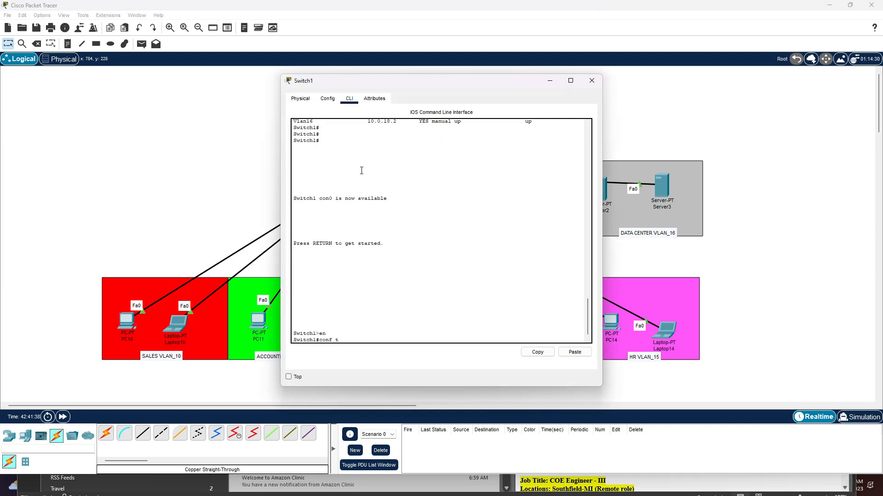
key("Return")
- Set Switch1's GigabitEthernet 0/1 to switchport mode trunk, enable it with no shut, and end configuration mode
type("int")
key("Tab")
type("gig")
key("Tab")
type("0/1")
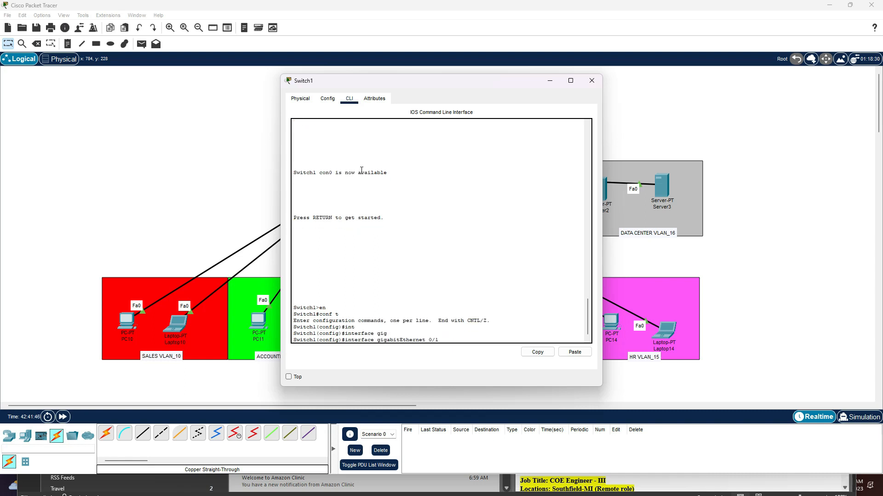
key("Return")
type("swit")
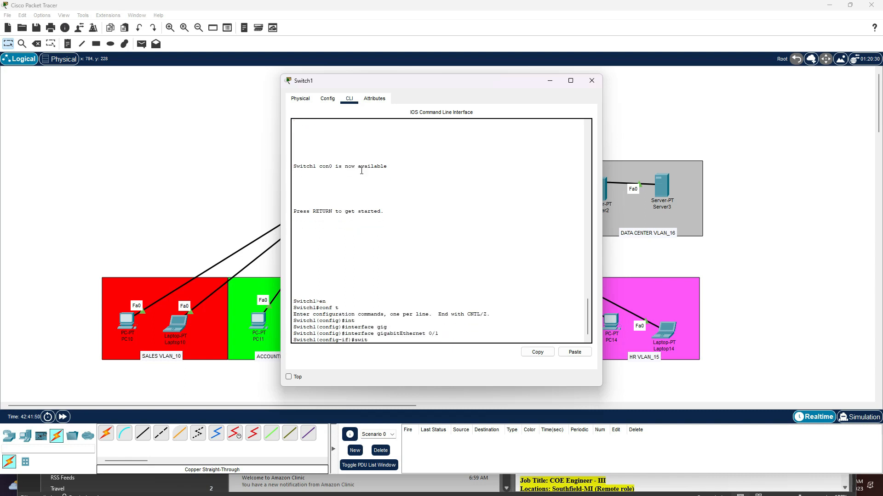
key("Tab")
type("mode trun")
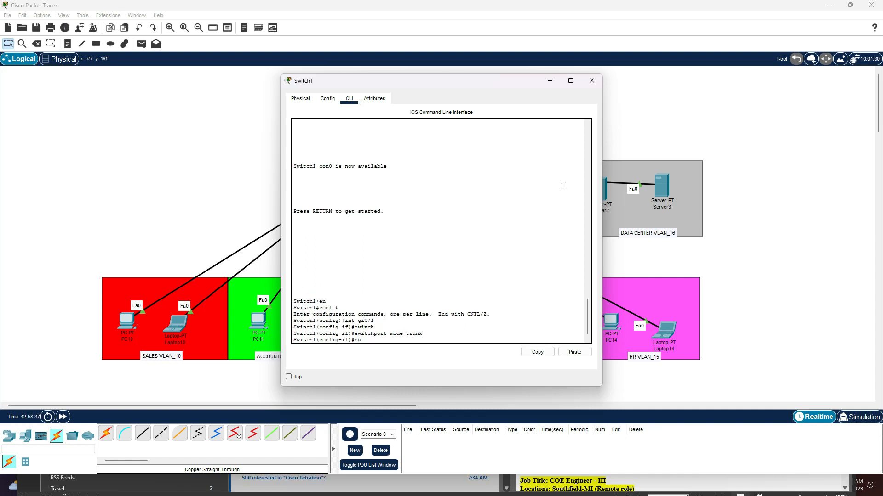
type("hut")
key("Return")
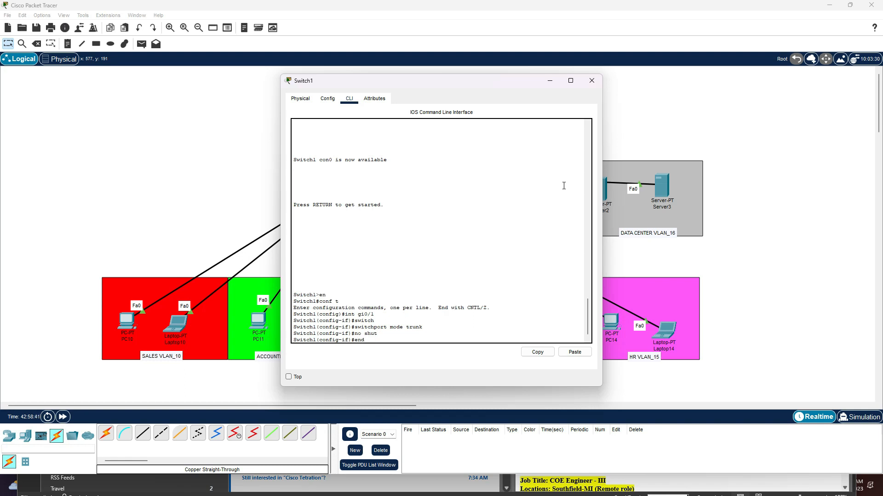
key("Return")
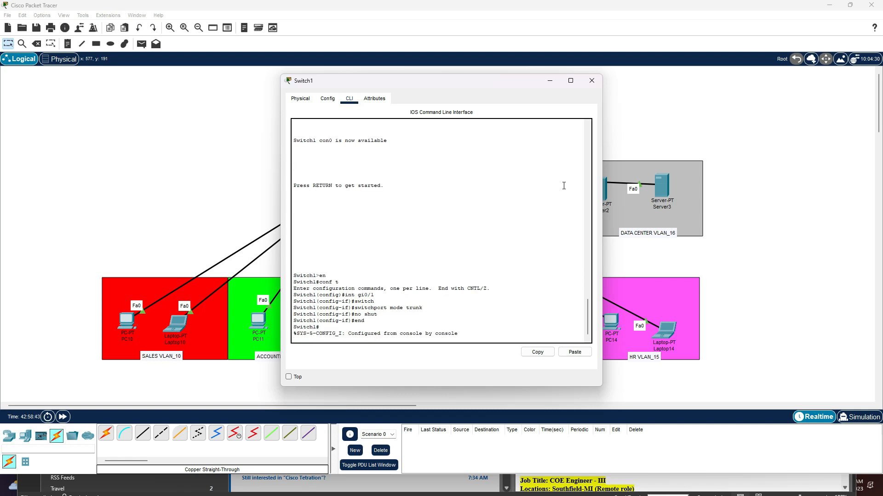
- List the interface sections of the running configuration with sh run | sec interface and check the GigabitEthernet0/1 entry
key("Return")
type("sh run")
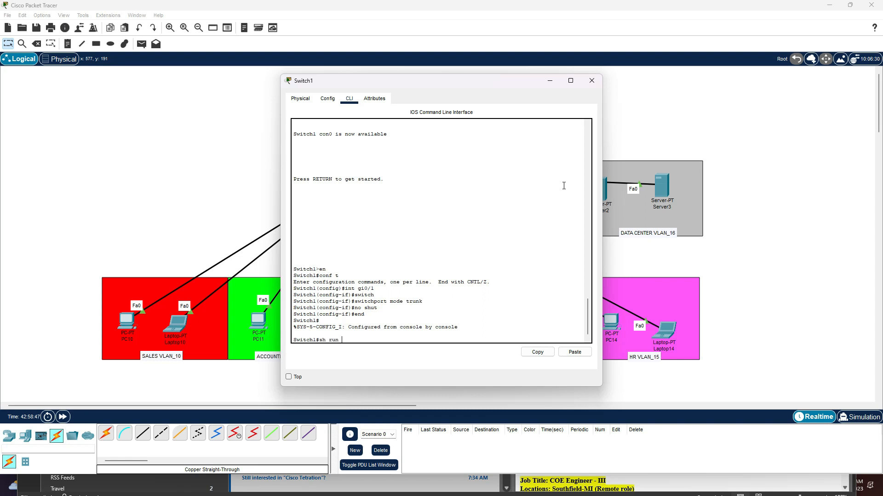
type(" | sec interface")
key("Return")
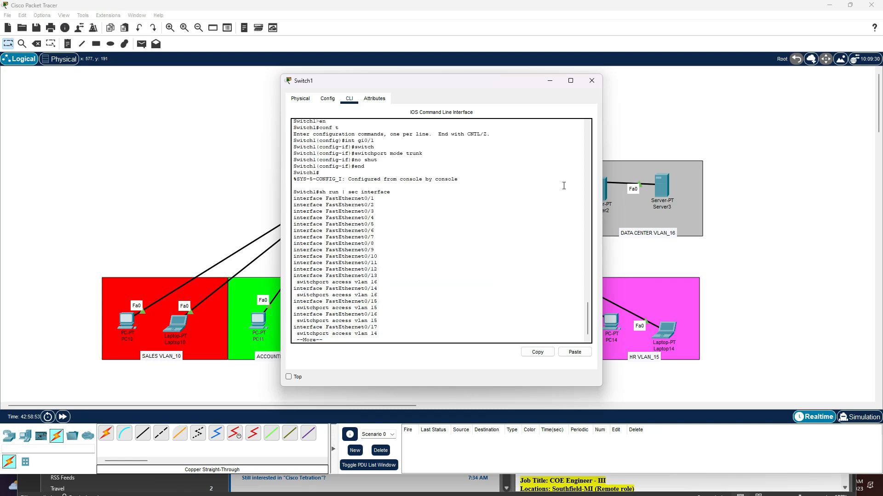
key("Return")
key("Return")
key("Return")
key("Return")
key("Return")
key("Return")
key("Return")
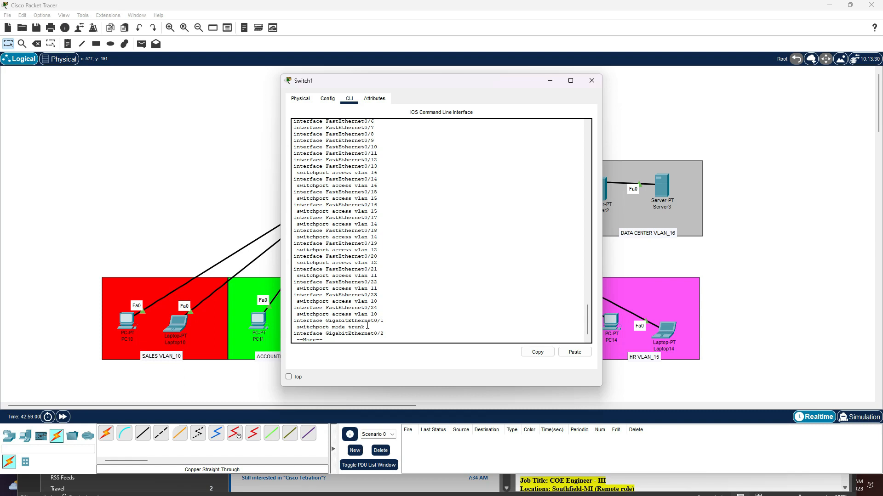
left_click_drag(367, 327, 291, 320)
key("ctrl+c")
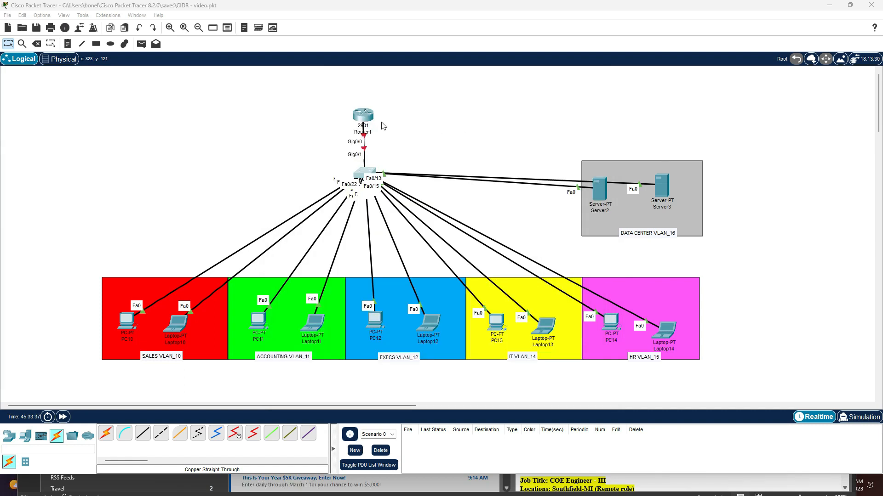
- Open Router1's command line and enter privileged and global configuration mode
left_click(367, 120)
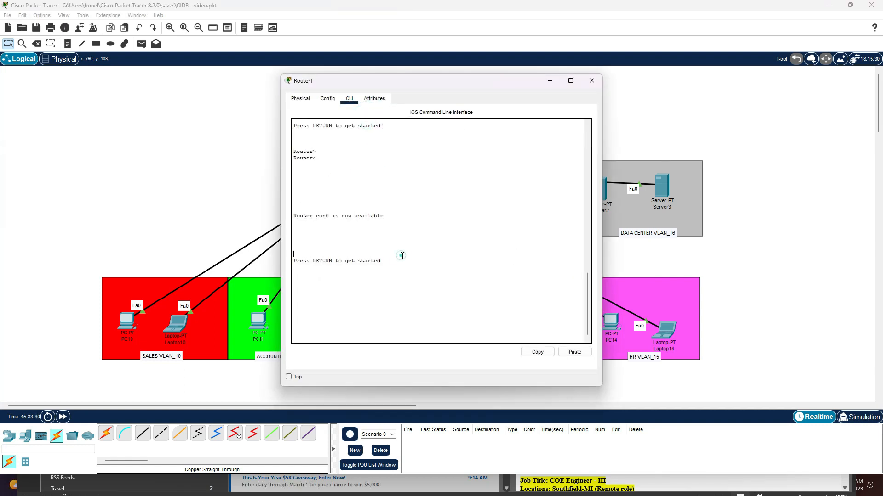
key("Return")
type("en")
key("Return")
type("conf t")
key("Return")
- Set the router's hostname to Router1 and disable DNS lookup with no ip domain-lookup
type("host")
key("Tab")
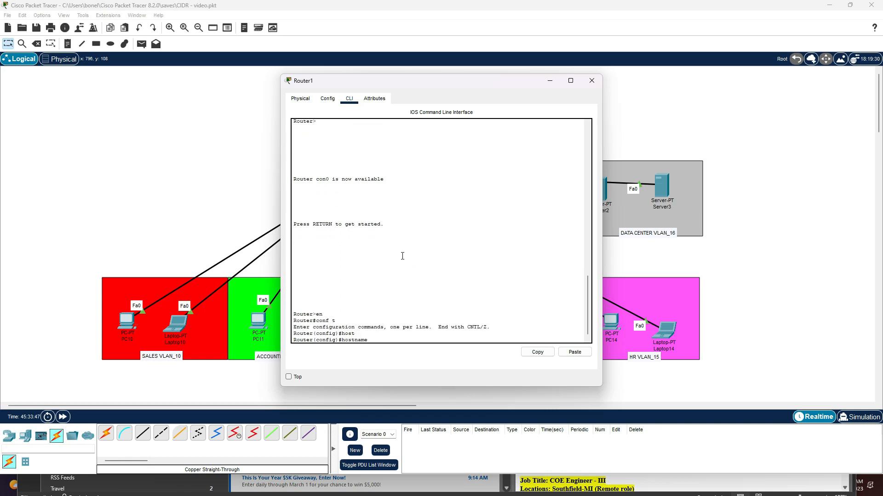
type("Router1")
key("Return")
type("no ip domain-ll")
key("Tab")
key("BackSpace")
key("Tab")
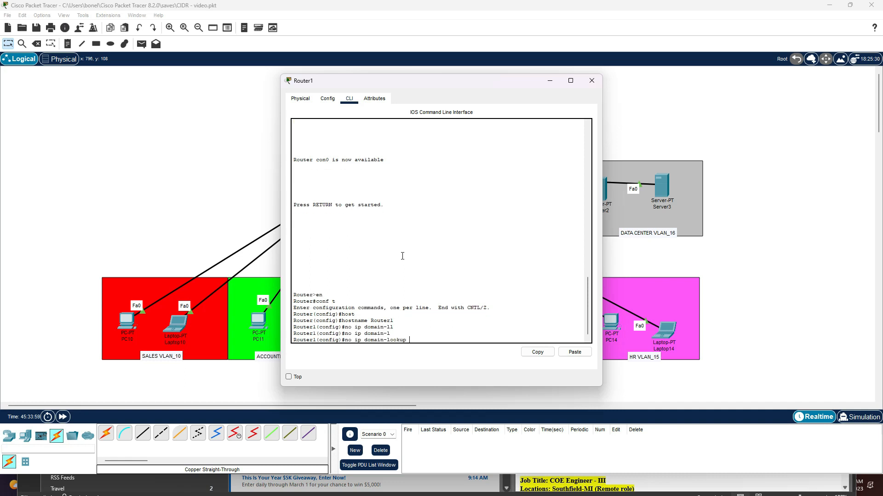
key("Return")
- Enable Router1's interface gi0/0 with no shut
type("int ")
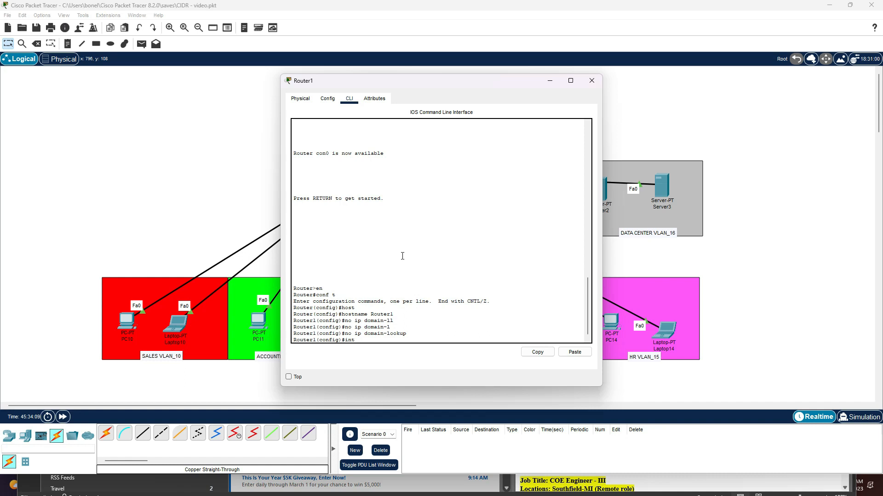
type("gi0/0")
key("Return")
type("no shut")
key("Return")
key("Return")
- Create subinterface gi0/0.10 on Router1 for the Sales VLAN
key("Up")
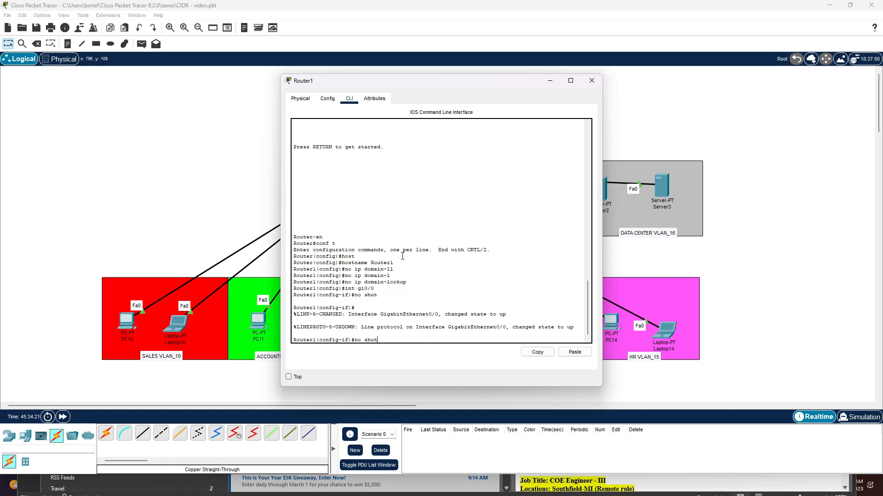
key("Up")
key("Return")
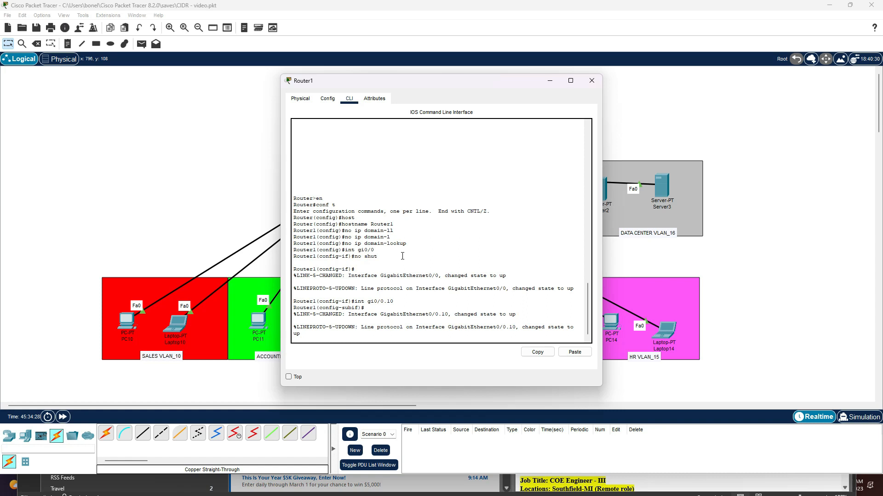
key("Return")
type("ip address")
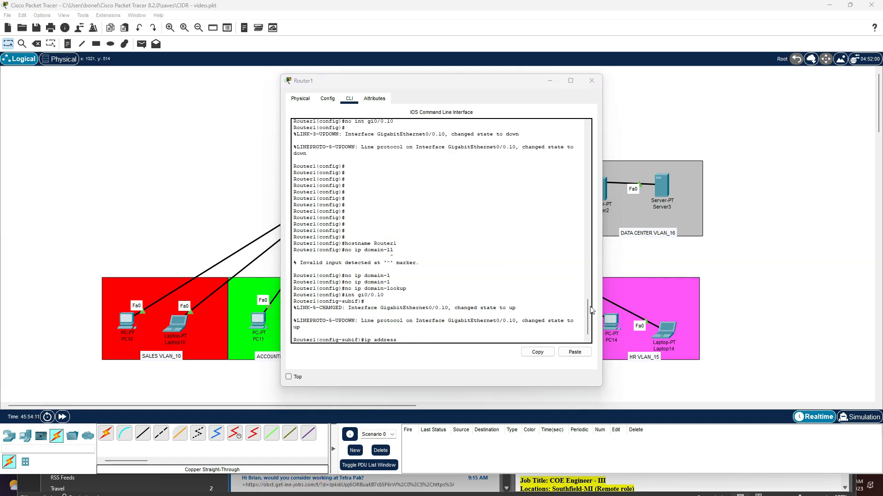
left_click(416, 342)
key("BackSpace")
key("BackSpace")
key("BackSpace")
key("BackSpace")
key("BackSpace")
key("BackSpace")
key("BackSpace")
key("BackSpace")
key("BackSpace")
key("BackSpace")
- Set the encapsulation of subinterface gi0/0.10 to dot1Q with VLAN 10
type("encapsul")
key("Tab")
type("dot1")
key("Tab")
type("10")
key("Return")
- Assign IP address 10.0.0.1 with mask 255.255.248.0 to subinterface gi0/0.10
type("ip add")
key("Tab")
type("10.0.0")
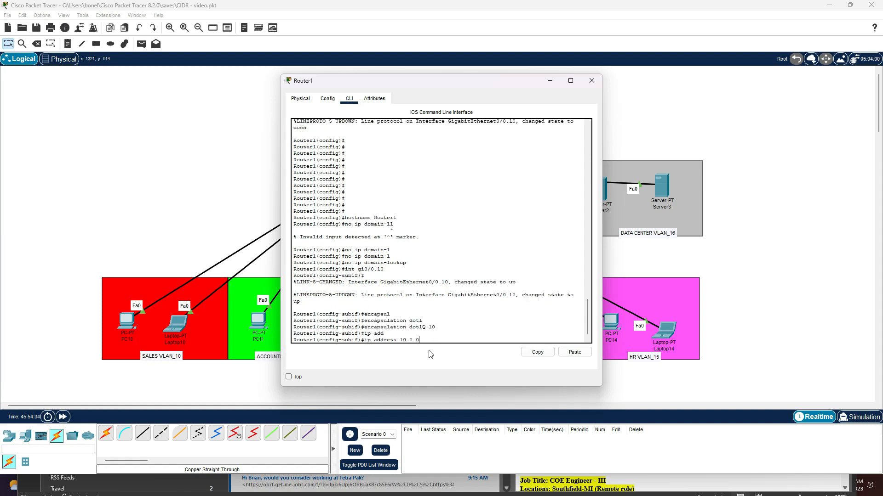
type(".1 255.255.248.0")
key("Return")
- Create subinterface gi0/0.11 on Router1 and set its encapsulation to dot1Q 11
key("Up")
key("Up")
key("Up")
type("1")
key("Return")
key("Up")
key("Up")
key("Up")
key("BackSpace")
type("1")
key("Return")
- Assign IP address 10.0.8.1 with mask 255.255.254.0 to subinterface gi0/0.11
key("Up")
key("Up")
key("Up")
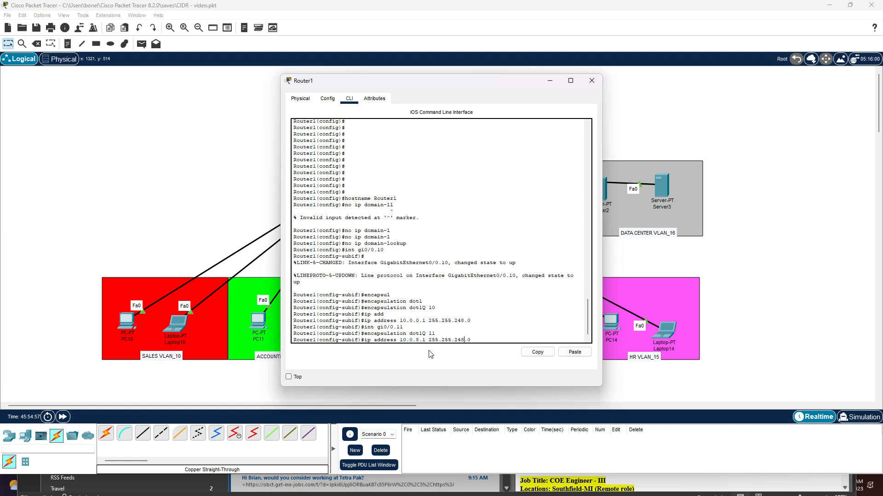
key("BackSpace")
key("BackSpace")
type("54")
key("Return")
- Create subinterface gi0/0.12 on Router1 and set its encapsulation to dot1Q 12
key("Up")
key("Up")
key("Up")
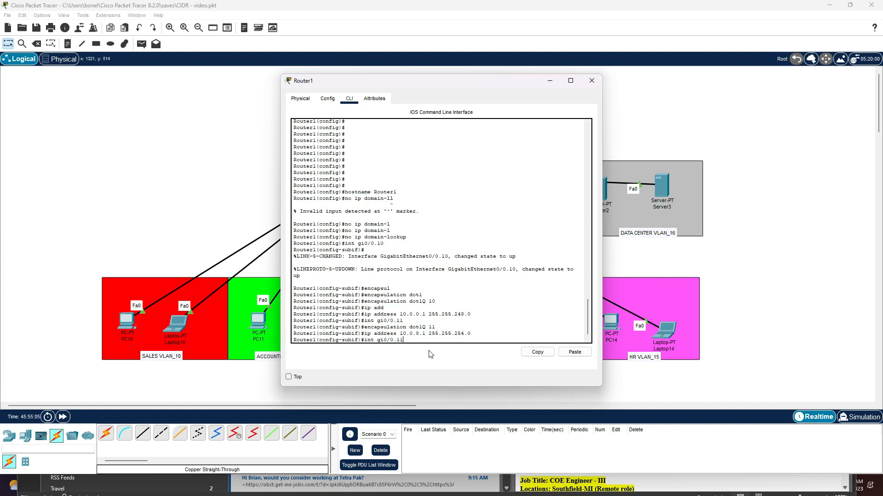
key("BackSpace")
type("2")
key("Return")
key("Up")
key("Up")
key("Up")
key("BackSpace")
type("2")
key("Return")
- Assign IP address 10.0.16.1 with mask 255.255.255.192 to subinterface gi0/0.12
key("Up")
key("Up")
key("Up")
key("Left")
key("Left")
key("Left")
key("Left")
key("Left")
key("Left")
key("Left")
key("Left")
key("Left")
key("Left")
key("Left")
key("Left")
key("Left")
key("Left")
key("Left")
key("Left")
key("BackSpace")
type("16")
key("End")
key("BackSpace")
key("BackSpace")
key("BackSpace")
type("5.192")
key("Return")
- Create subinterface gi0/0.14 on Router1 and set its encapsulation to dot1Q 14
type("int gi0/0.14")
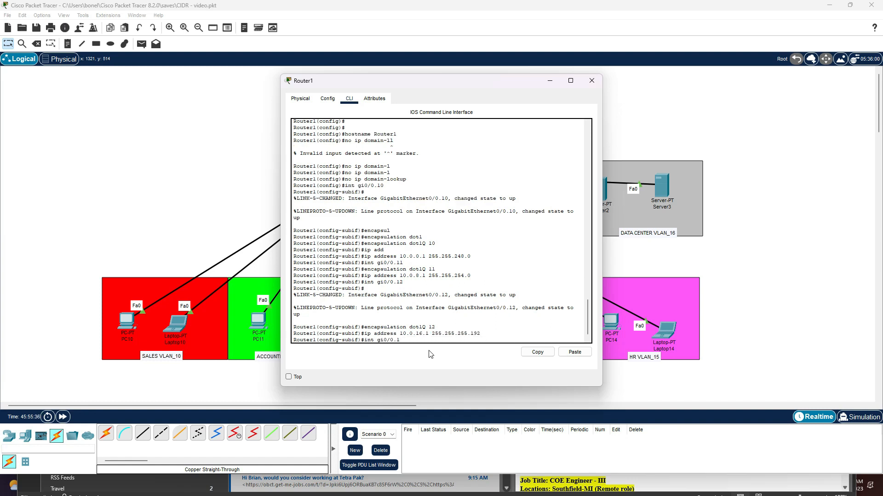
key("Return")
type("encapsulation dot1Q 14")
key("Return")
- Assign IP address 10.0.16.65 with mask 255.255.255.192 to subinterface gi0/0.14
key("Up")
key("Up")
key("Up")
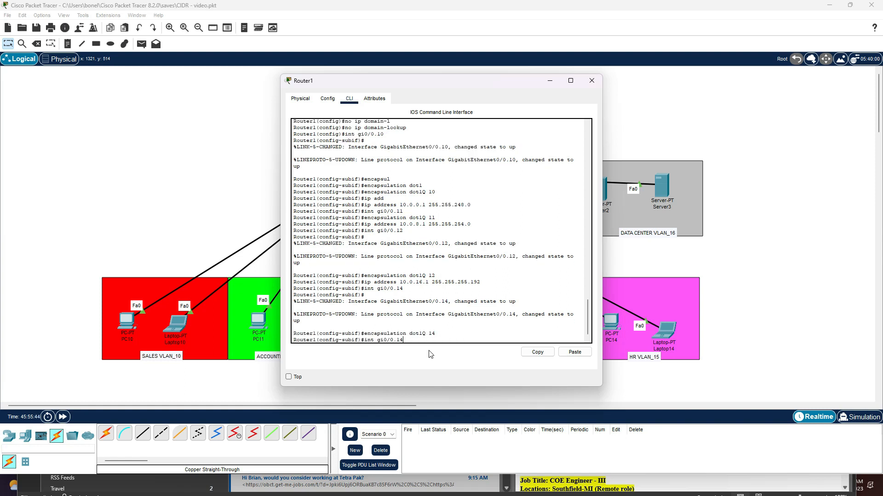
key("BackSpace")
type("65")
key("Return")
- Create subinterface gi0/0.15 on Router1 for the HR VLAN and set its encapsulation to dot1Q 15
key("Up")
key("Up")
key("Up")
key("BackSpace")
type("5")
key("Return")
key("Up")
key("Up")
key("Up")
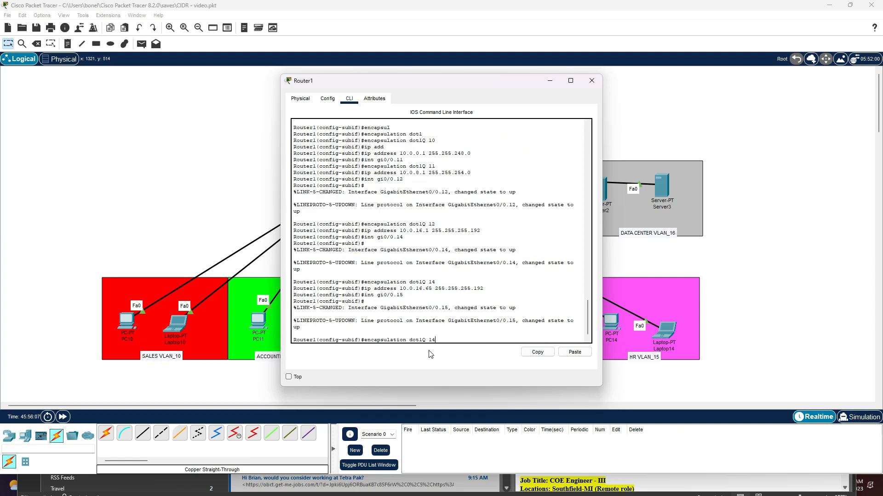
key("BackSpace")
type("5")
key("Return")
- Assign IP address 10.0.17.1 with mask 255.255.255.0 to subinterface gi0/0.15
key("Up")
key("Up")
key("Up")
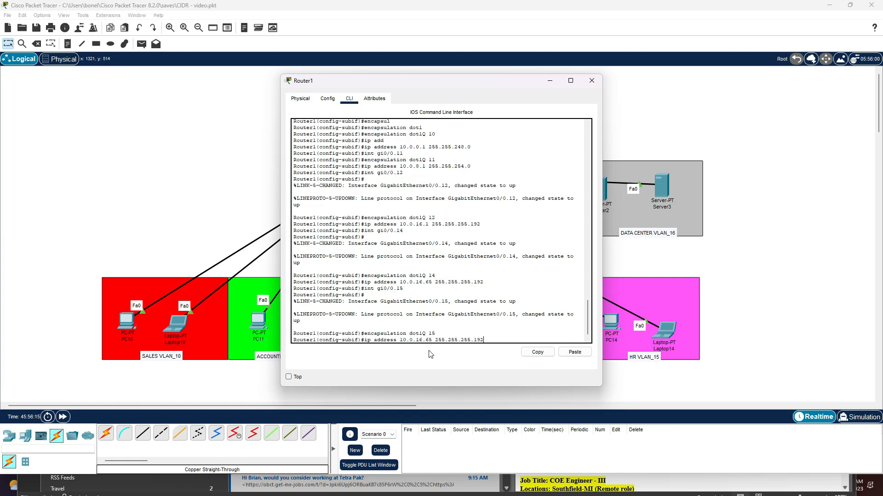
key("Left")
key("Left")
key("Left")
key("Left")
key("Left")
key("Left")
key("Left")
key("Left")
key("Left")
key("Left")
key("Left")
key("Left")
key("Left")
key("Left")
key("Left")
key("Left")
key("BackSpace")
key("BackSpace")
type("1")
key("Return")
- Create subinterface gi0/0.16 on Router1 for the data center VLAN and set its encapsulation to dot1Q 16
key("Up")
key("Up")
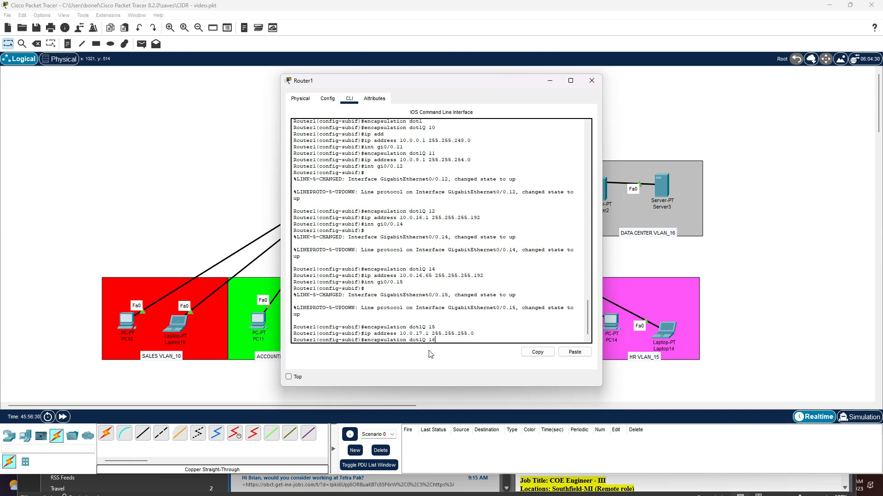
key("Up")
key("BackSpace")
type("6")
key("Return")
key("Up")
key("Up")
key("Up")
key("BackSpace")
type("6")
key("Return")
- Assign IP address 10.0.18.1 with mask 255.255.255.0 to subinterface gi0/0.16 and leave configuration mode
key("Up")
key("Up")
key("Up")
key("Left")
key("Left")
key("Left")
key("Left")
key("Left")
key("Left")
key("Left")
key("Left")
key("Left")
key("Left")
key("Left")
key("Left")
key("Left")
key("Left")
key("Left")
key("Left")
key("BackSpace")
type("8")
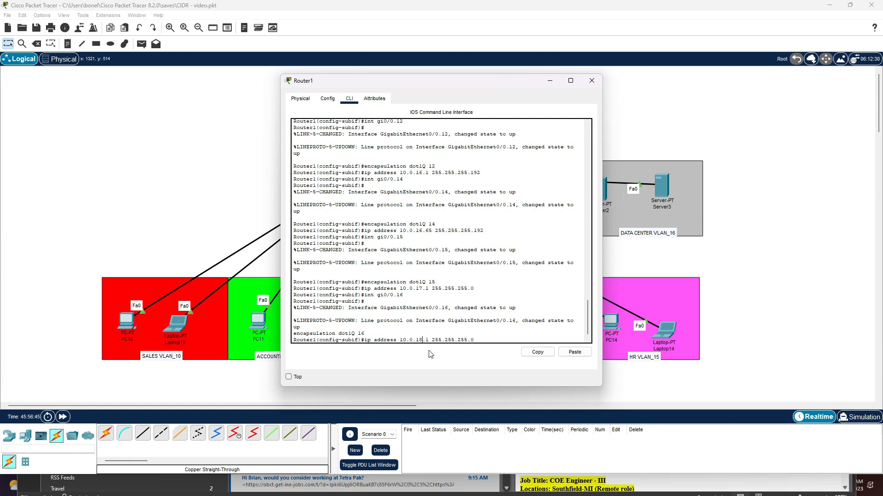
key("Return")
key("Return")
key("Return")
key("Return")
key("Return")
type("end")
key("Return")
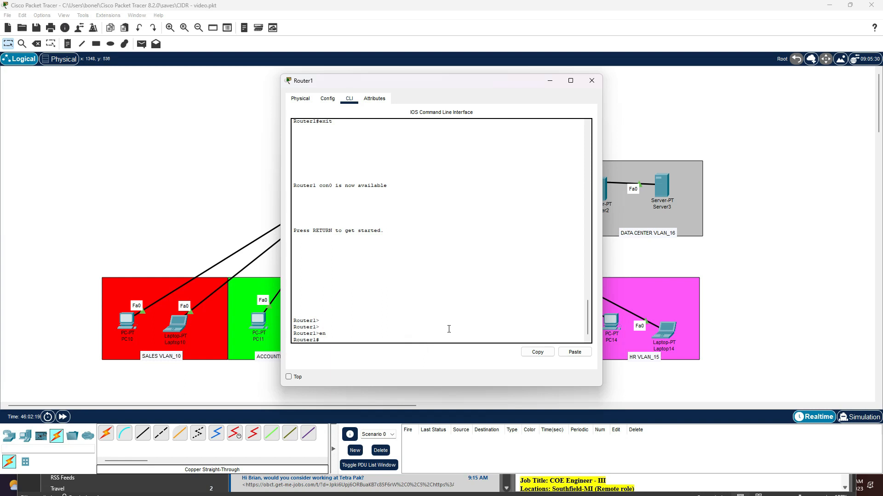
- Display the brief IP interface summary on Router1 and ping 10.0.0.2
type("sh ip int bri")
key("Return")
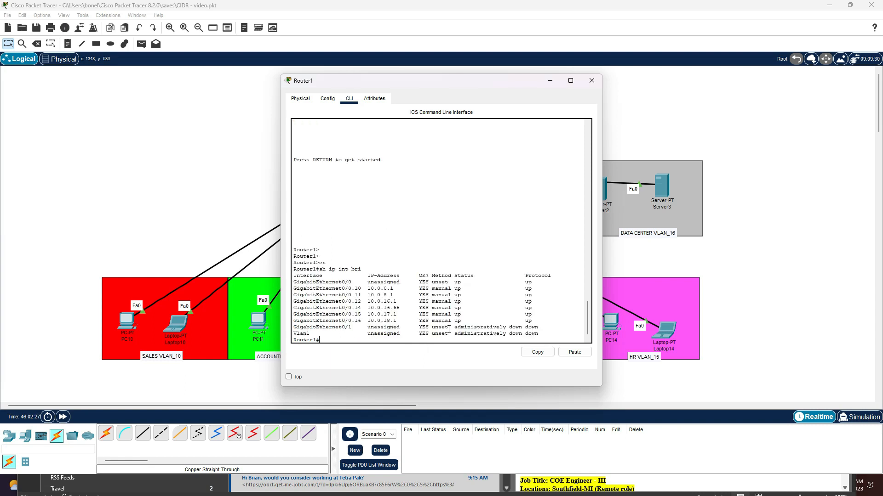
type("ping 10.0.0.2")
key("Return")
- Test connectivity from Router1 by pinging 10.0.8.1 and 10.0.16.2
key("Up")
key("BackSpace")
key("BackSpace")
key("BackSpace")
type("8.1")
key("Return")
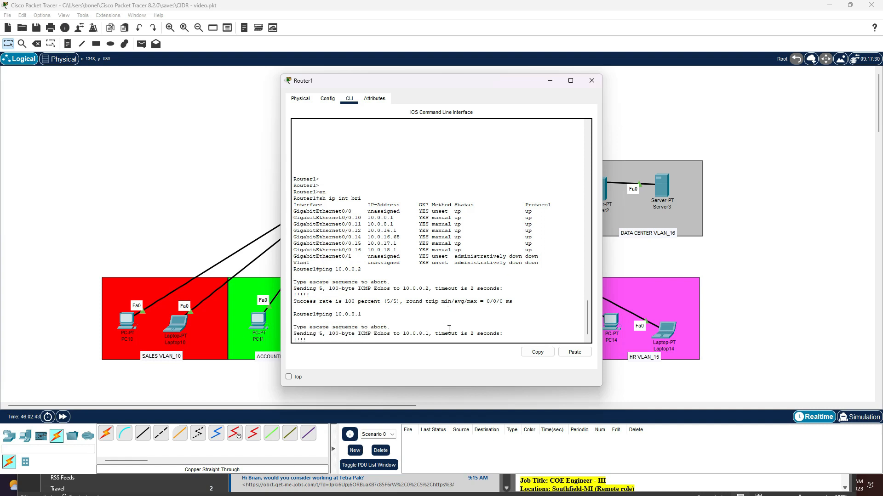
key("Up")
key("Left")
key("Left")
key("BackSpace")
type("16")
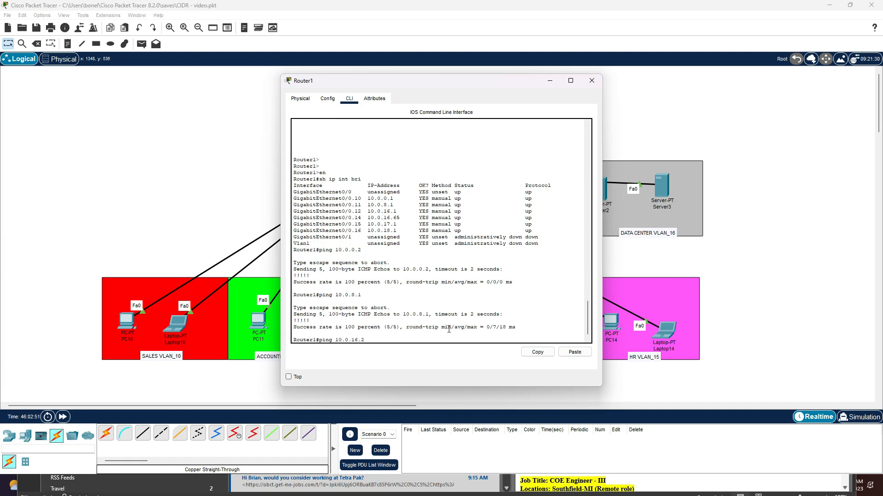
key("Return")
- Test connectivity from Router1 by pinging 10.0.8.2 and 10.0.16.66
key("Up")
key("Left")
key("Left")
key("BackSpace")
key("BackSpace")
type("8")
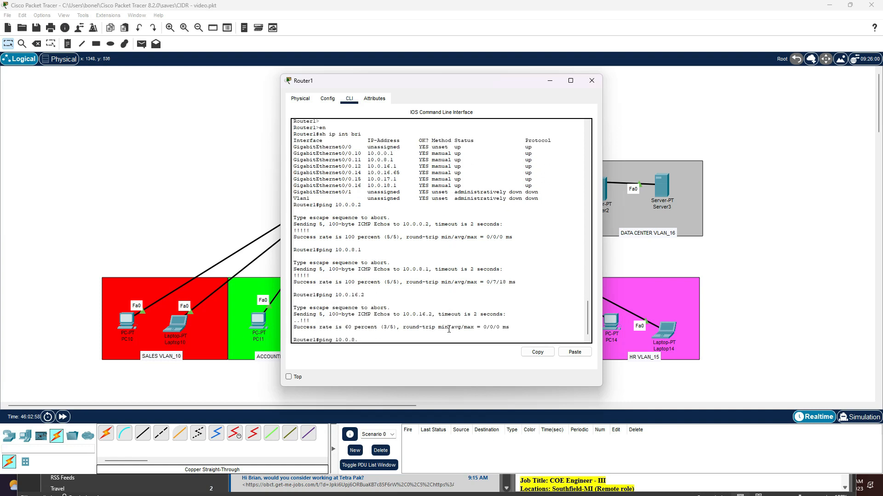
key("Return")
type("ping 10.0.16.66")
key("Return")
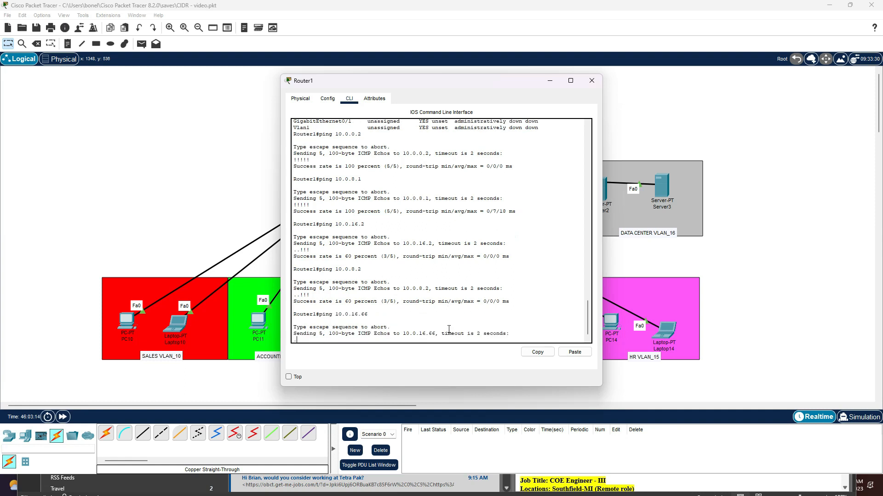
- Test connectivity from Router1 by pinging 10.0.17.2 and 10.0.18.2
key("Up")
key("BackSpace")
key("BackSpace")
key("BackSpace")
key("BackSpace")
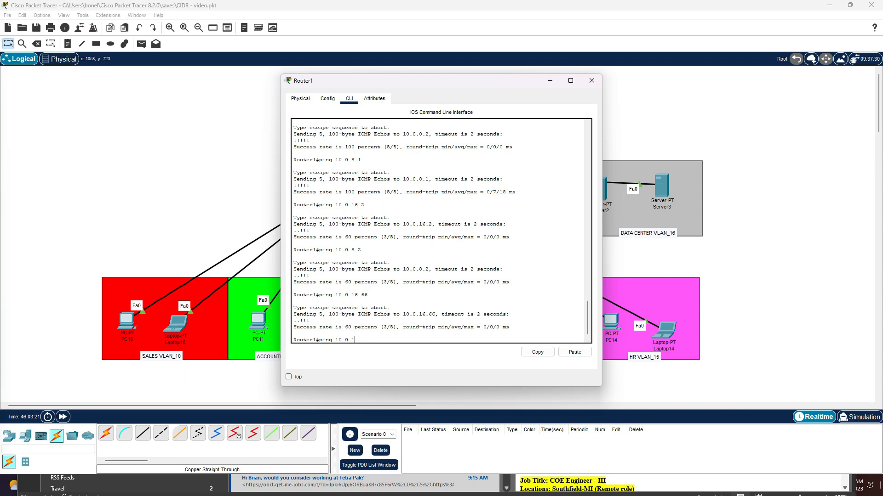
key("Return")
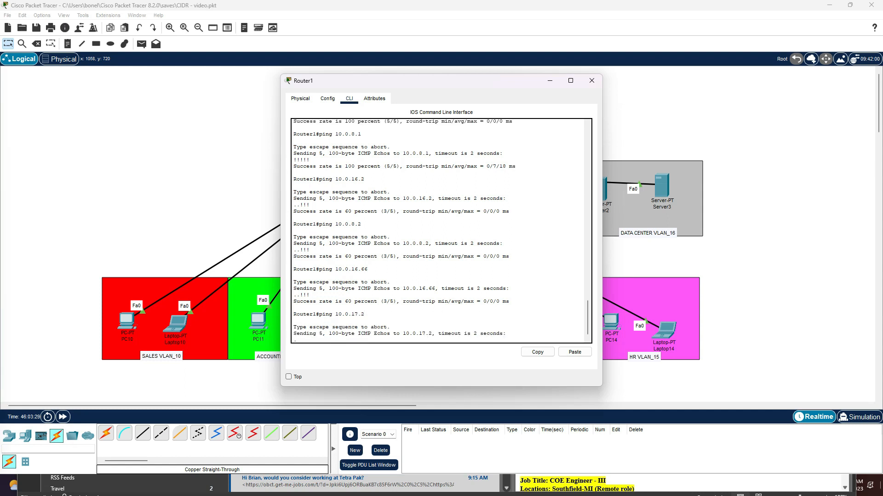
key("Up")
key("BackSpace")
key("BackSpace")
key("BackSpace")
type("8.2")
key("Return")
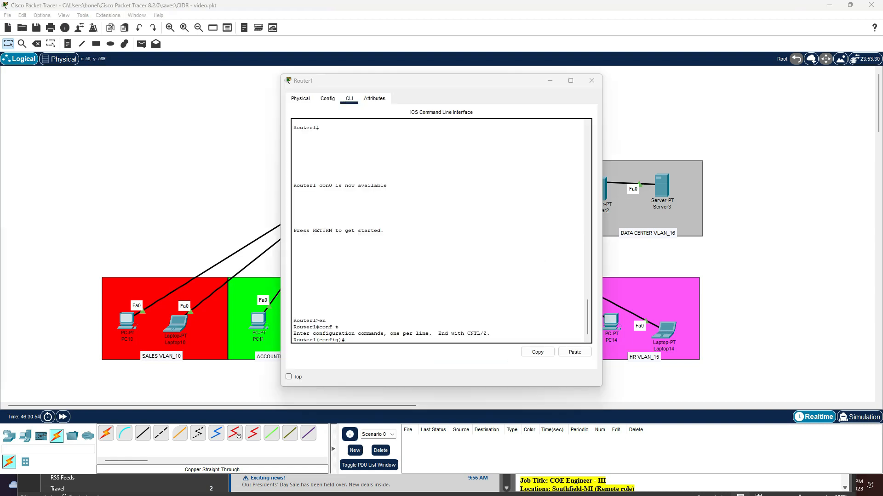
- Paste DHCP exclusions on Router1 for 10.0.0.1-2, 10.0.8.1-2, 10.0.16.1-2, 10.0.16.65-66 and 10.0.17.1-2
right_click(335, 308)
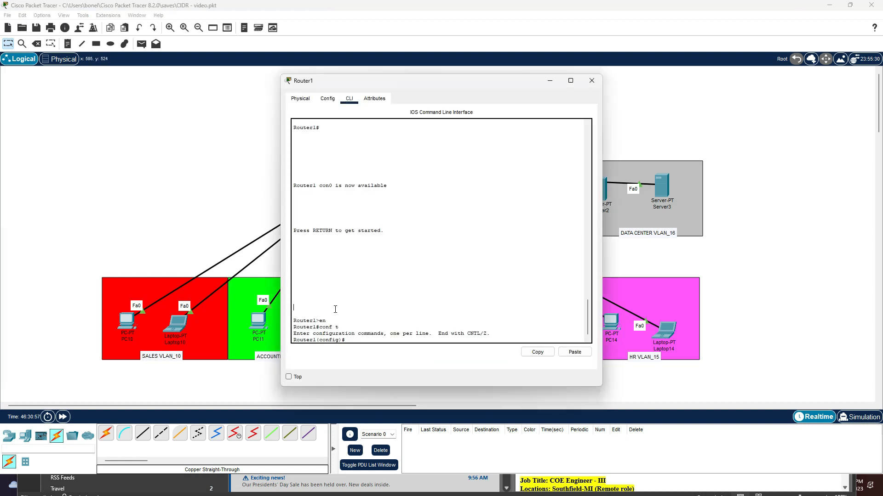
left_click(349, 322)
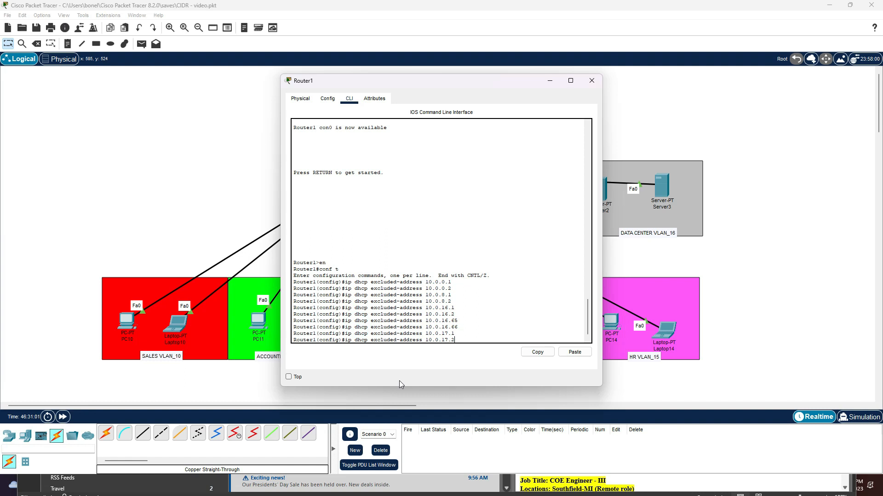
key("Return")
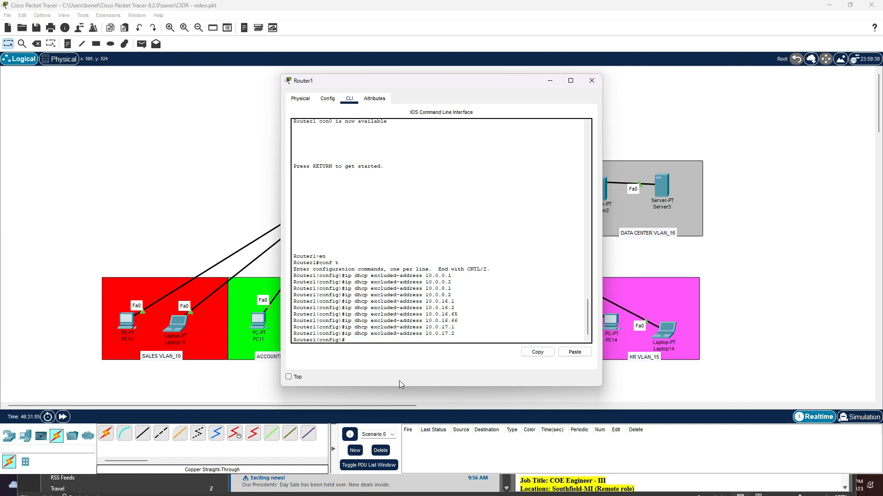
- Leave configuration mode and display the ip dhcp section of Router1's running configuration
type("end")
key("Return")
type("sh run | sec")
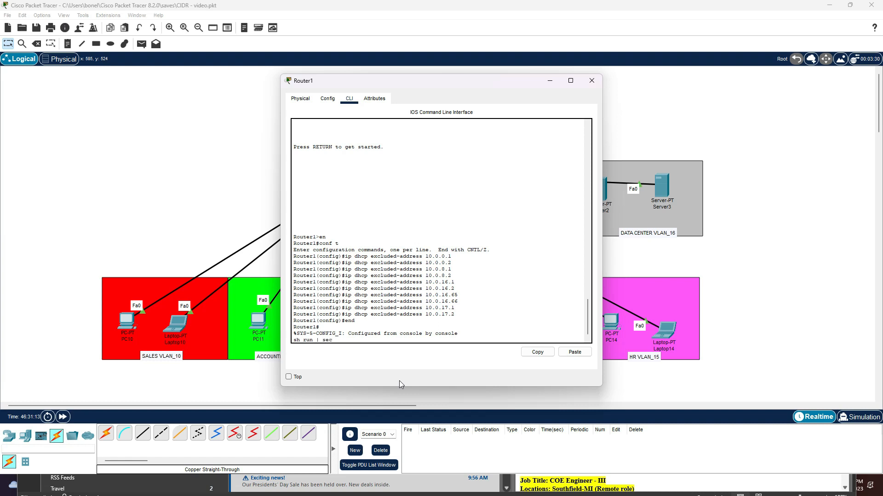
type(" ip dhcp")
key("Return")
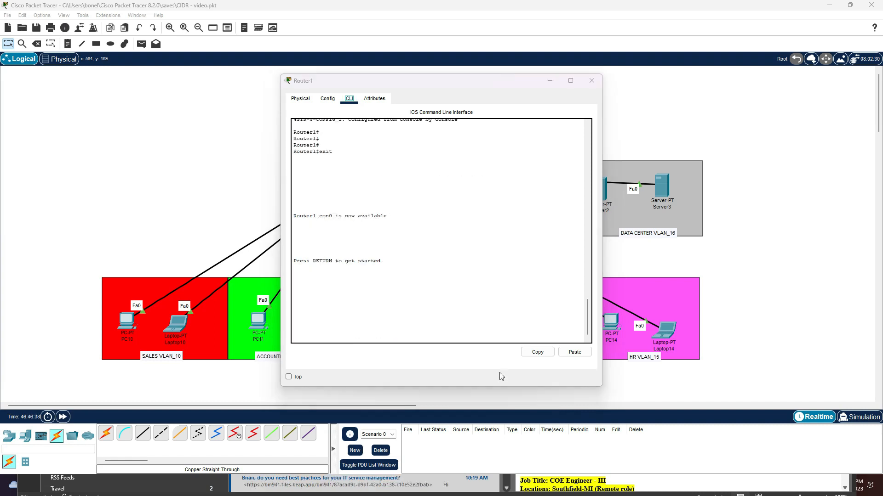
- Enter global configuration mode on Router1 and create a DHCP pool named SALES
left_click(453, 276)
key("Return")
type("en")
key("Return")
type("conf t")
key("Return")
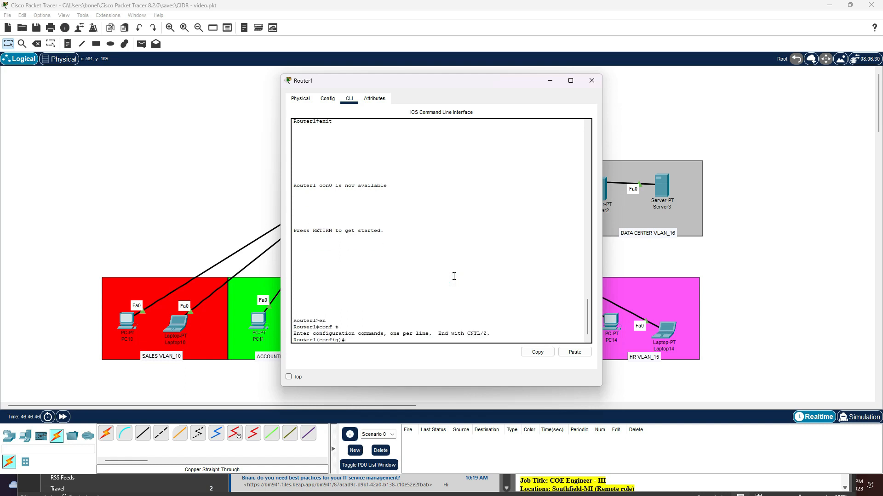
left_click(424, 244)
type("ip dhcp pool SALES")
key("Return")
- Set the SALES pool's network to 10.0.0.0 255.255.248.0 and its default router to 10.0.0.1
type("net")
key("Tab")
type("10.0.0.0 255.255.2")
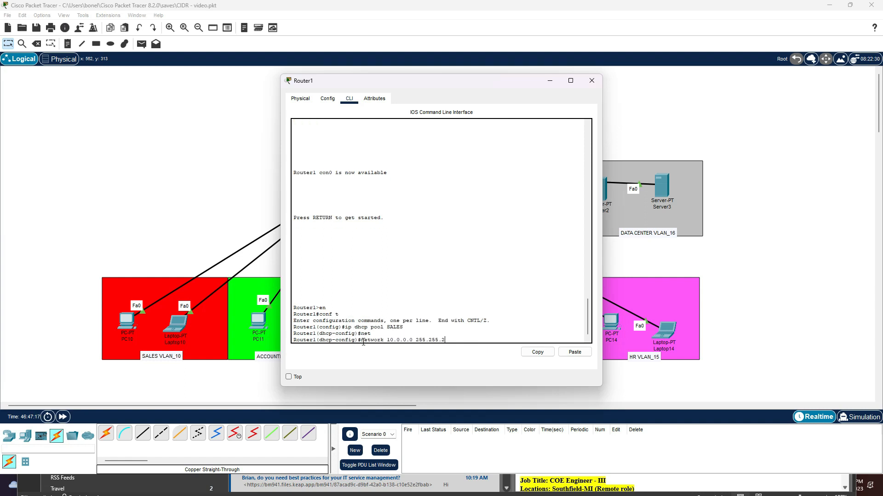
type("48.0")
key("Return")
type("default-rou")
key("Tab")
type("10.0.0.1")
key("Return")
- Set the SALES pool's domain name to xyzcorp.com and try to assign DNS servers 10.0.18.10 and 10.0.18.11 together
type("domain")
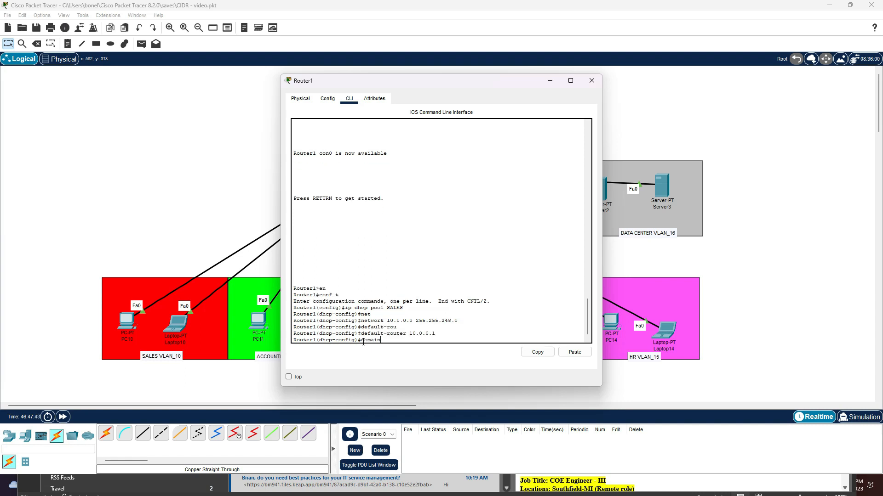
type("-name xyzcorp.com")
key("Return")
type("dns-server 10.")
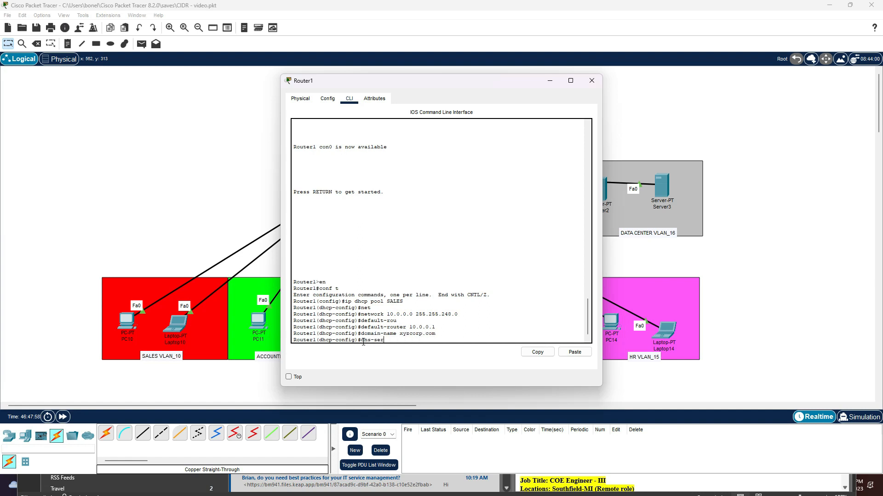
type("0.18.10 10.0.18.11")
key("Return")
- Set 10.0.18.10 as the SALES pool's only DNS server
key("Up")
key("BackSpace")
key("BackSpace")
key("BackSpace")
key("BackSpace")
key("BackSpace")
key("BackSpace")
key("BackSpace")
key("BackSpace")
key("BackSpace")
key("BackSpace")
key("BackSpace")
key("Return")
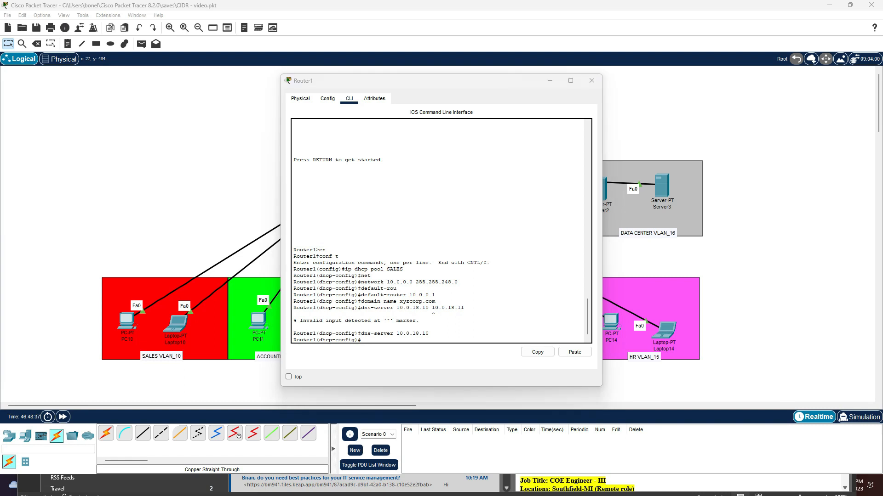
- Paste DHCP pool ACCOUNTING with network 10.0.8.0 255.255.254.0, default router 10.0.8.1, domain xyzcorp.com and DNS server 10.0.18.10
left_click(508, 339)
left_click(574, 352)
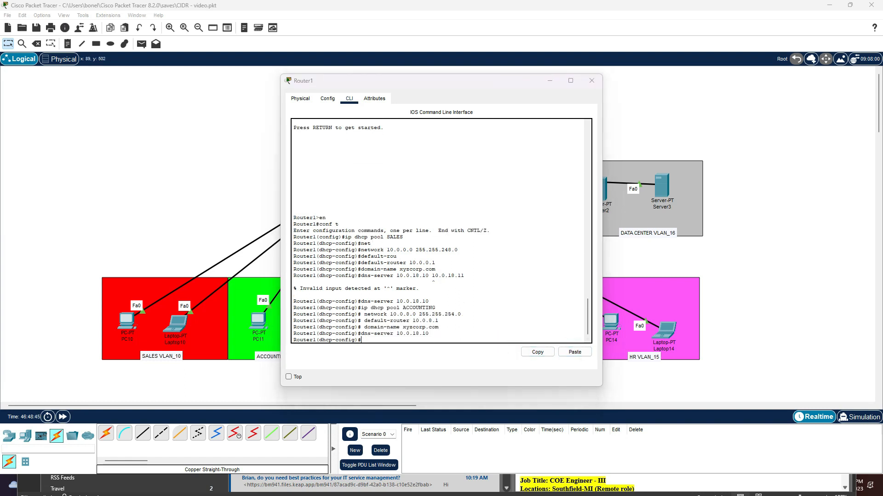
- Paste DHCP pool EXECUTIVES with network 10.0.16.0 255.255.255.192, default router 10.0.16.1 and domain xyzcorp.com, and set its DNS server to 10.0.18.10
left_click(485, 336)
left_click(575, 352)
key("Up")
key("BackSpace")
key("BackSpace")
key("BackSpace")
key("BackSpace")
key("BackSpace")
key("BackSpace")
key("BackSpace")
key("BackSpace")
key("BackSpace")
key("BackSpace")
key("BackSpace")
key("Return")
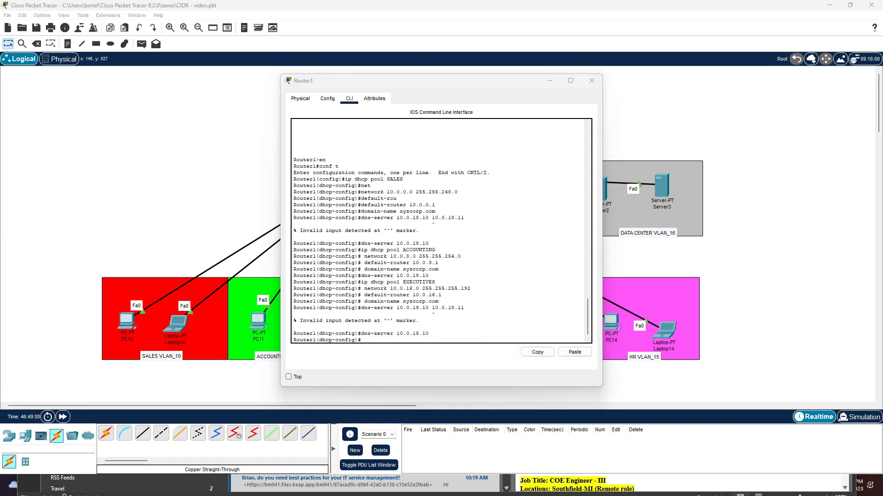
- Paste DHCP pools IT (10.0.16.64 255.255.255.192, router 10.0.16.65) and HR (10.0.17.0 255.255.255.0, router 10.0.17.1), both with domain xyzcorp.com and DNS server 10.0.18.10
left_click(528, 309)
left_click(574, 352)
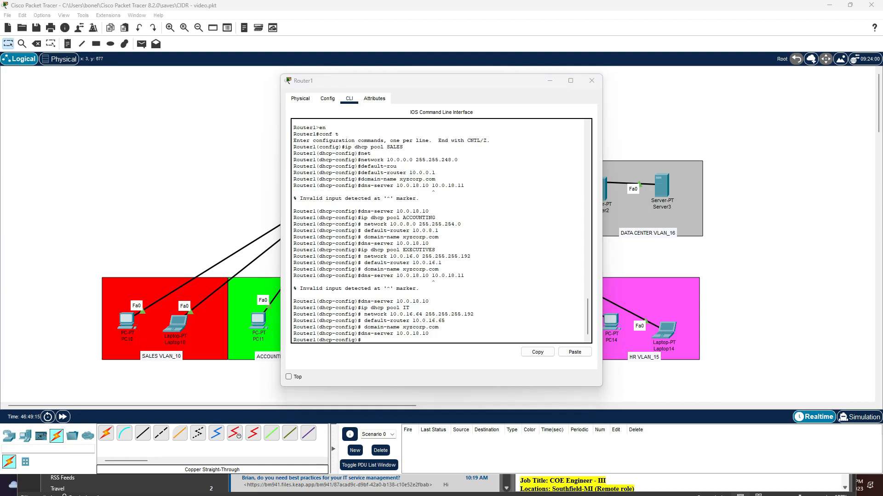
left_click(563, 290)
left_click(575, 353)
- Display the DHCP section of Router1's running configuration and review the excluded addresses and all pools
type("sh r")
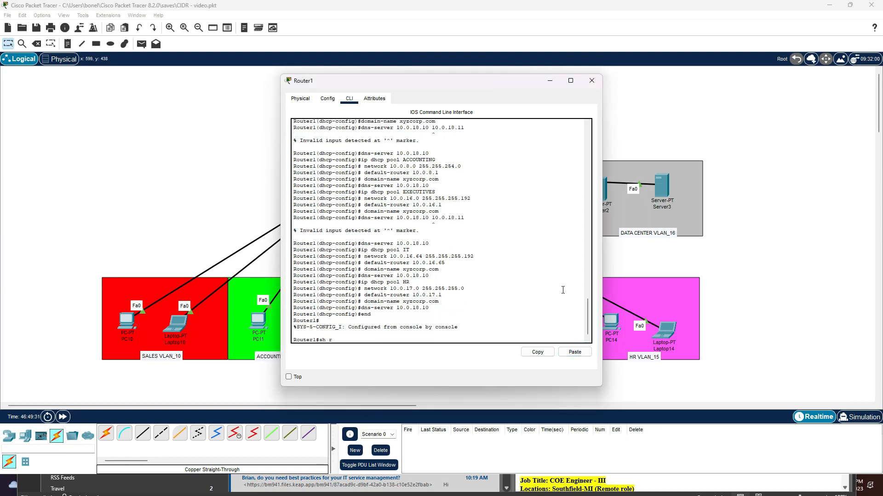
type("un | sec dhcp")
key("Return")
key("Return")
key("Return")
key("Return")
key("Return")
key("Return")
key("Return")
key("Return")
key("Return")
key("Return")
key("Return")
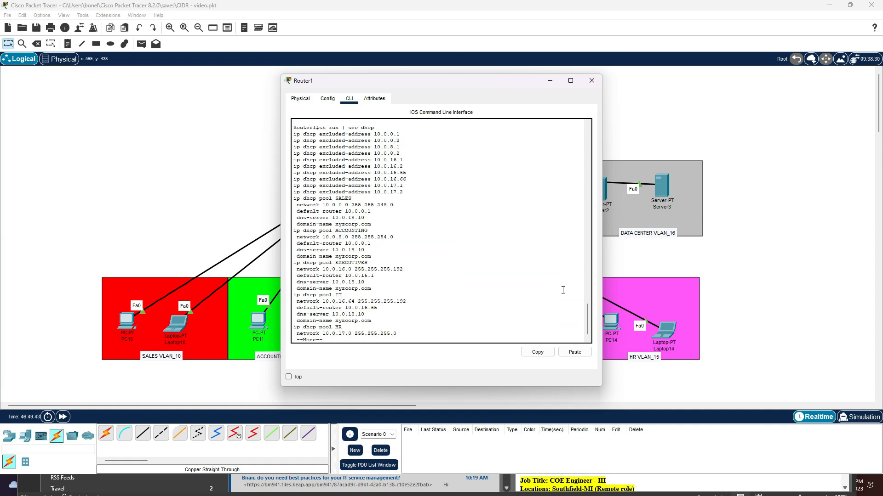
key("Return")
key("Return")
key("Return")
key("Return")
key("Return")
key("Return")
key("Return")
key("Return")
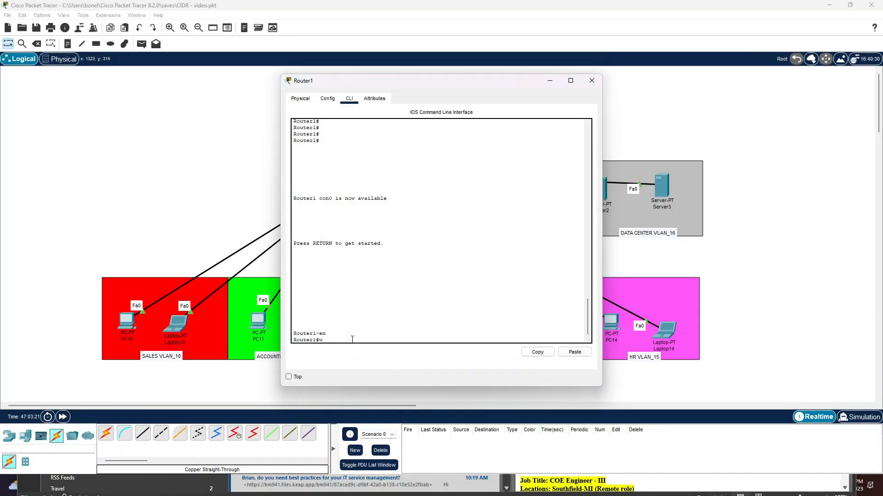
- Save the running configurations of Router1 and Switch1 with wr mem
type("em")
key("Return")
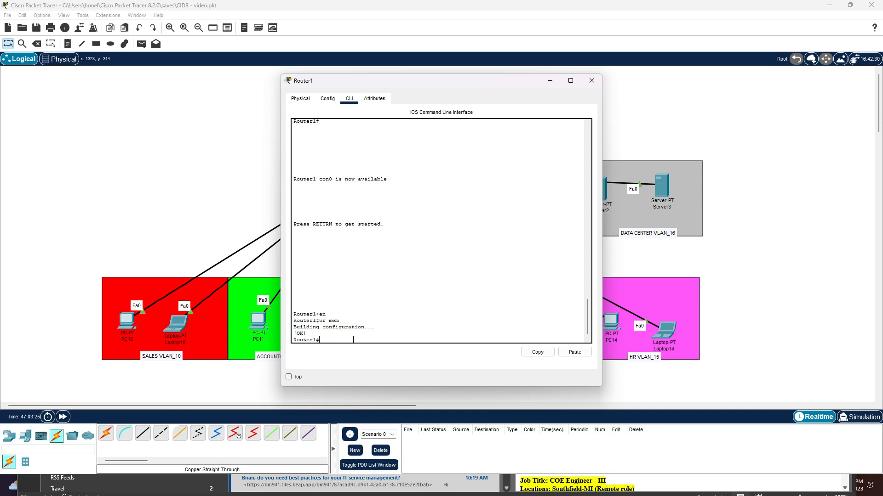
left_click(592, 80)
left_click(360, 172)
key("Return")
type("en")
key("Return")
type("wr mem")
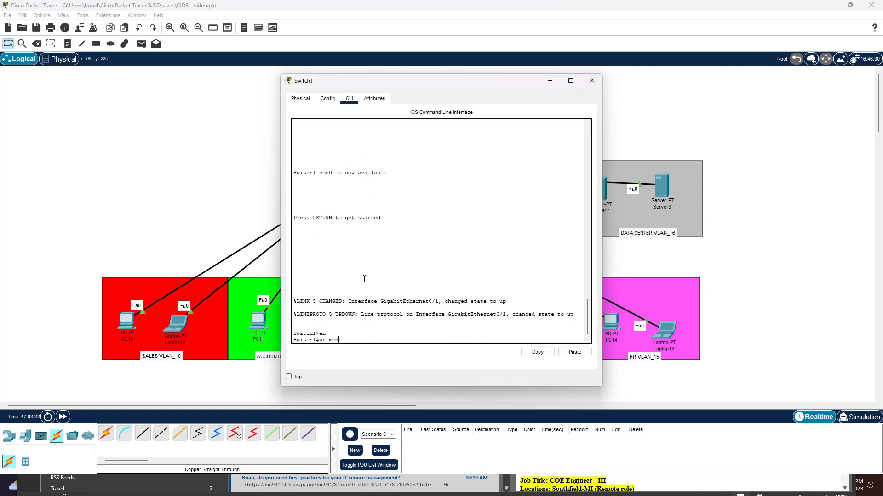
key("Return")
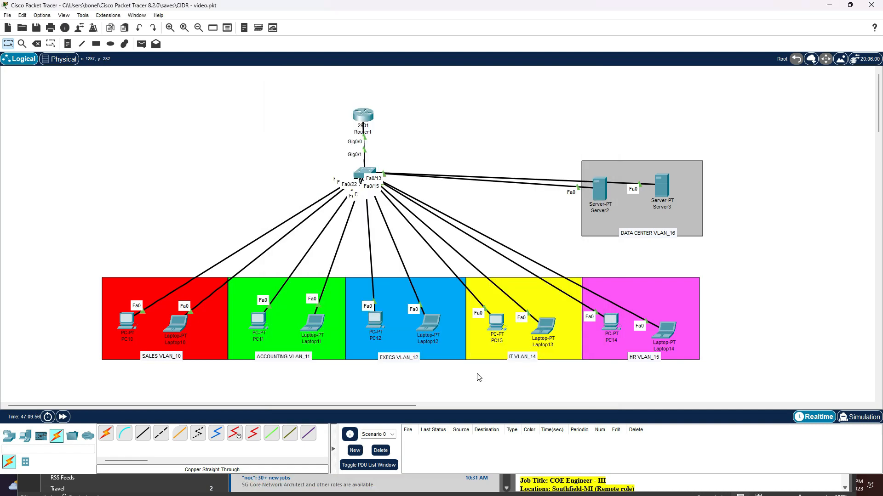
- Set PC10 in the SALES VLAN to get its IPv4 configuration through DHCP
left_click(124, 320)
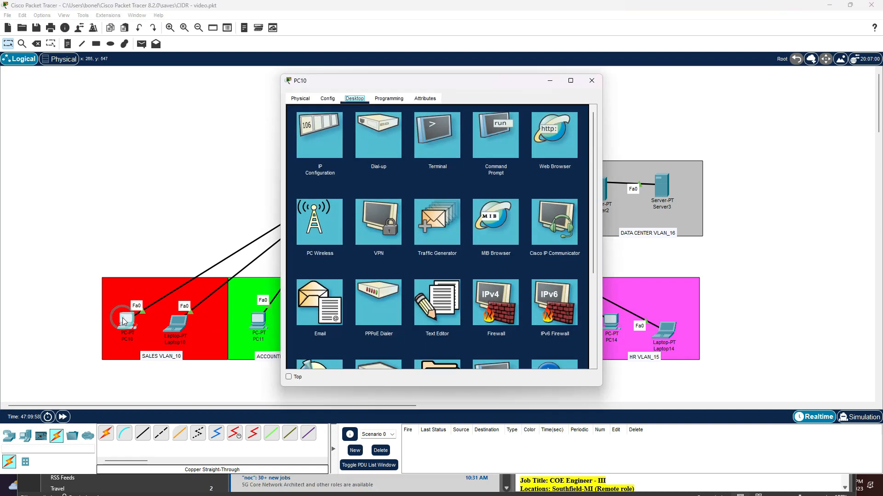
left_click(301, 99)
left_click(327, 99)
left_click(354, 98)
left_click(327, 129)
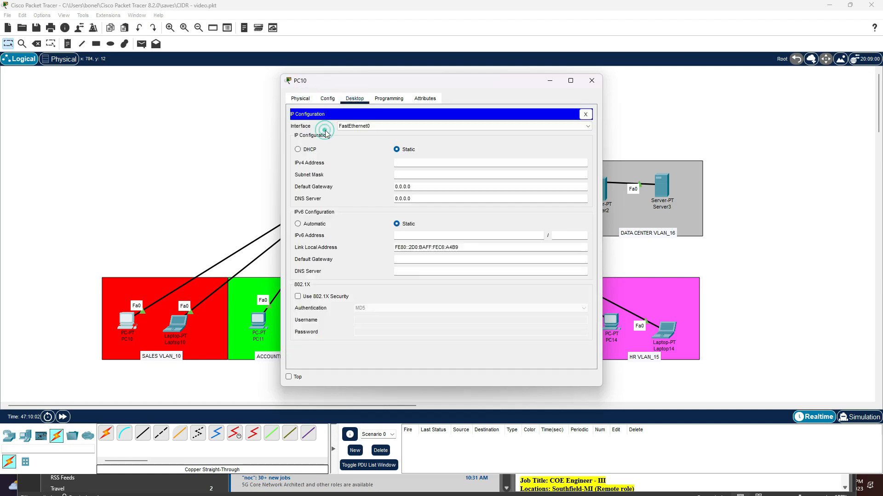
left_click(298, 149)
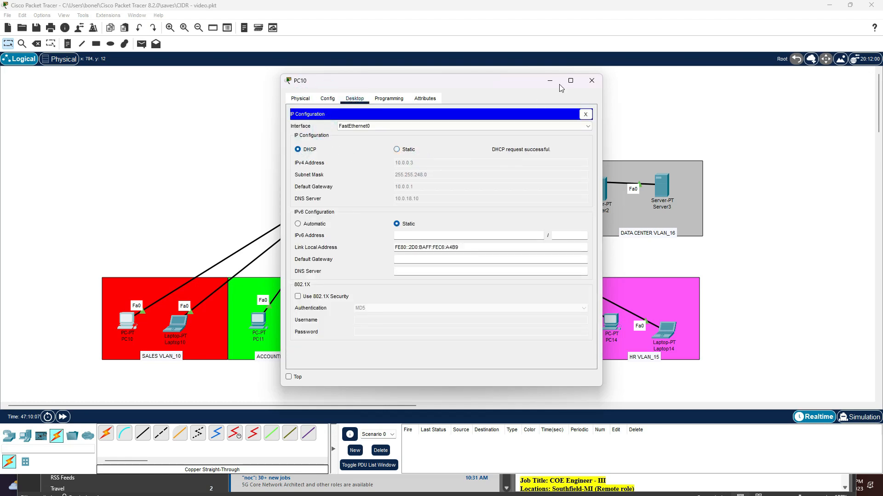
left_click(591, 81)
- Set the laptop in the SALES VLAN to get its IPv4 configuration through DHCP
left_click(175, 324)
left_click(327, 99)
left_click(354, 98)
left_click(297, 150)
left_click(592, 81)
- Set PC11 in the ACCOUNTING VLAN to get its IPv4 configuration through DHCP
left_click(257, 324)
left_click(326, 128)
left_click(298, 149)
left_click(591, 80)
- Set Laptop11 in the ACCOUNTING VLAN to get its IPv4 configuration through DHCP
left_click(307, 325)
left_click(354, 98)
left_click(327, 131)
left_click(297, 149)
left_click(591, 80)
- Set PC12 in the EXECS VLAN to get its IPv4 configuration through DHCP
left_click(376, 322)
left_click(354, 99)
left_click(327, 131)
left_click(298, 149)
left_click(591, 80)
- Set Laptop12 in the EXECS VLAN to get its IPv4 configuration through DHCP
left_click(430, 325)
left_click(354, 98)
left_click(327, 130)
left_click(298, 149)
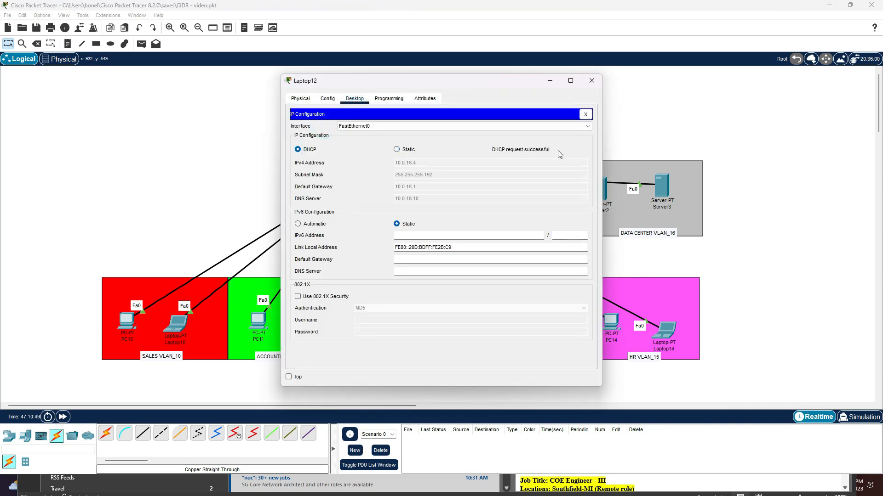
left_click(592, 81)
- Open the IP configuration of PC13 in the IT VLAN
left_click(498, 322)
left_click(354, 98)
left_click(328, 131)
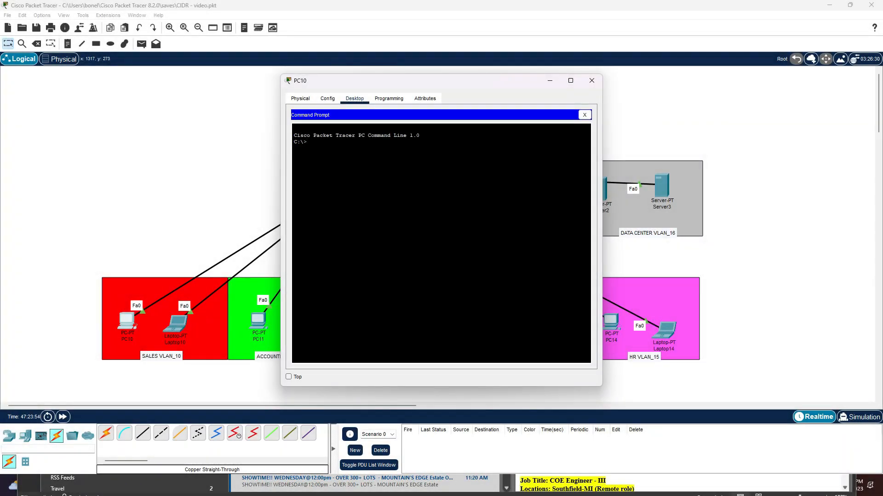
- Check PC10's IP settings with ipconfig and ping its default gateway 10.0.0.1
type("config")
key("Return")
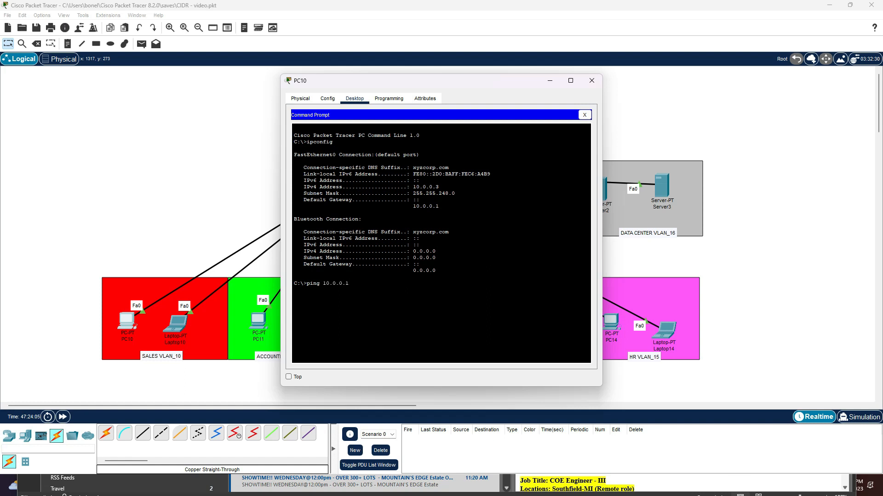
key("Return")
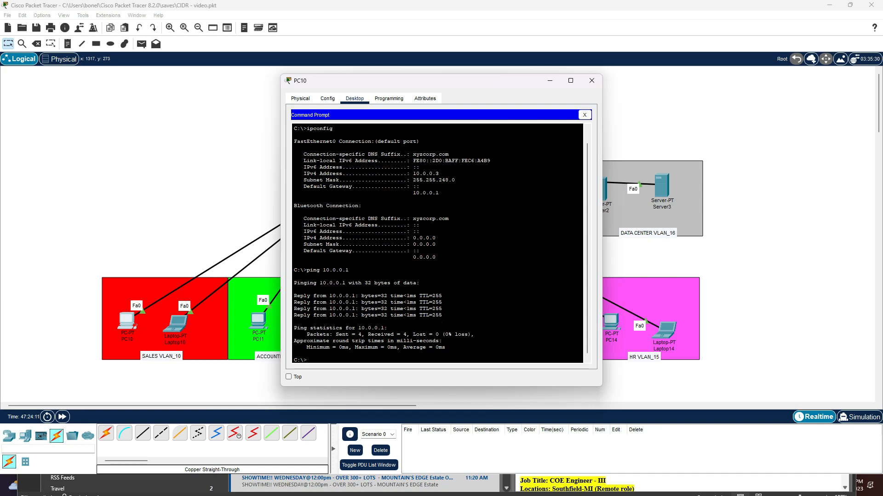
- Test inter-VLAN connectivity from PC10 to PC11 by pinging 10.0.16.3 and tracing the route to it
left_click(258, 319)
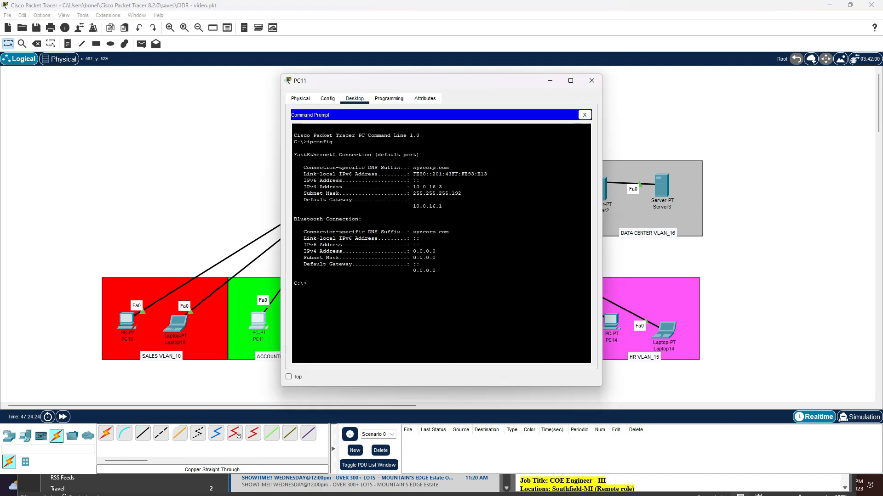
type("ping 10.0.16")
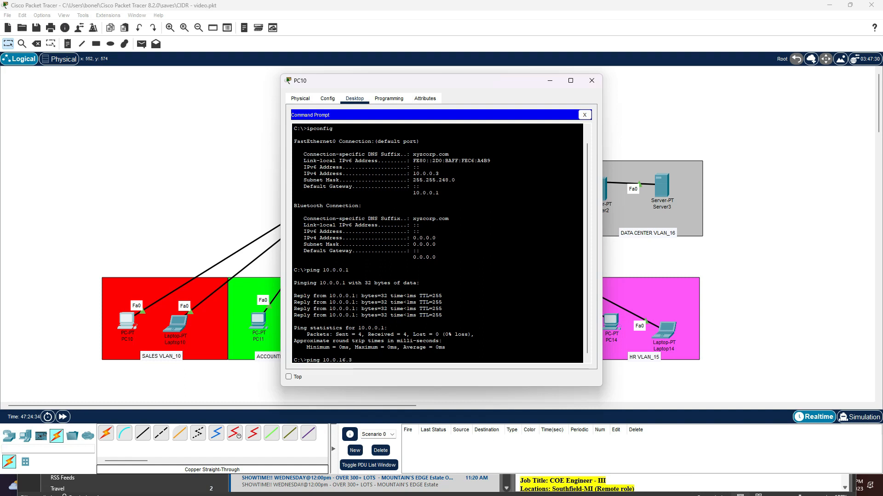
type(".3")
key("Return")
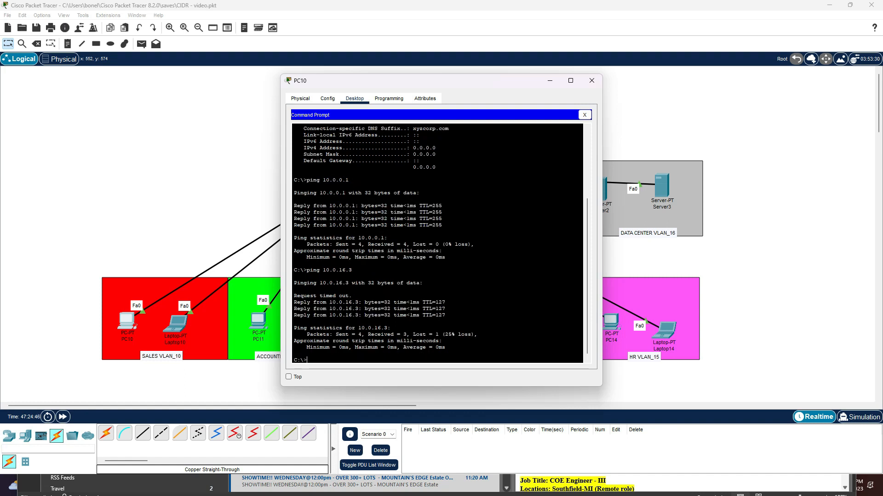
type("racert 10.0.16.3")
key("Return")
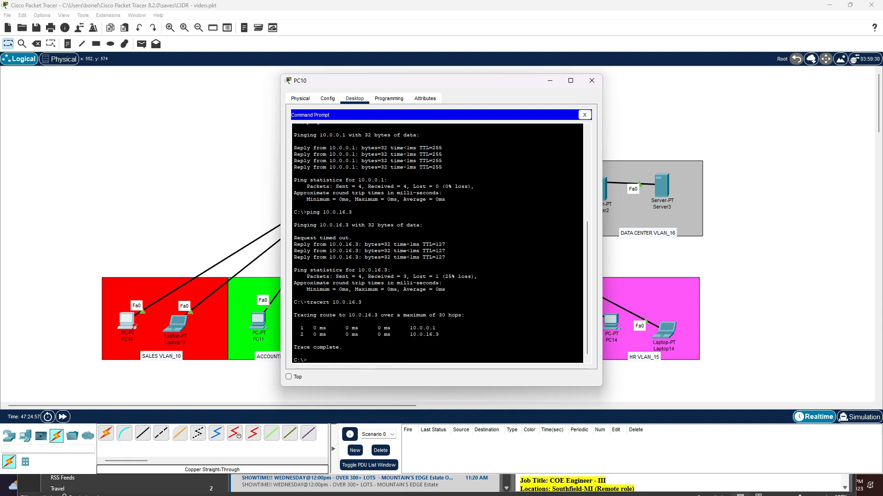